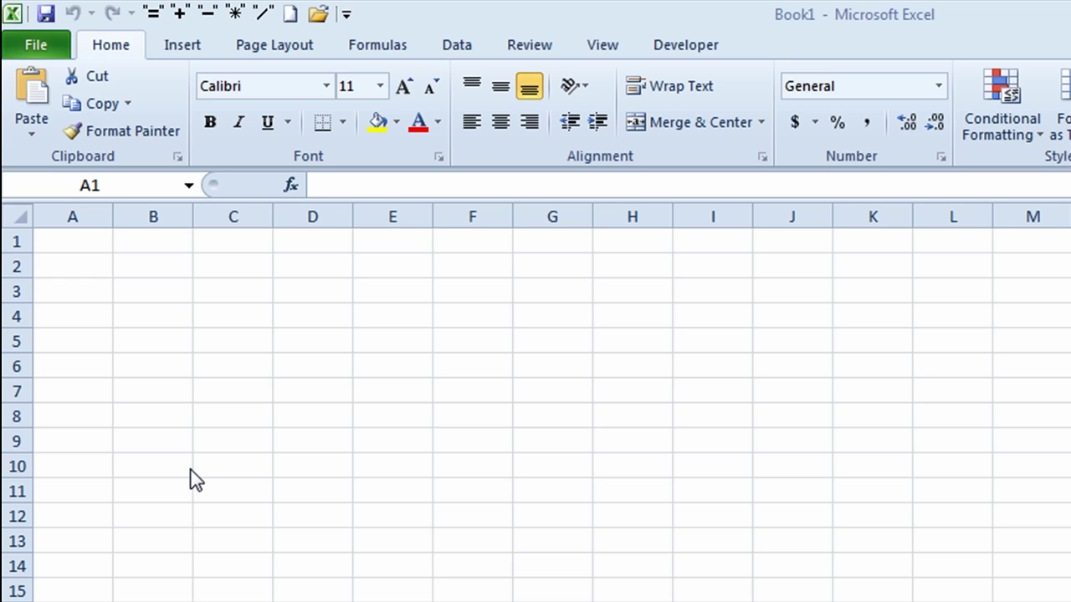
# Enter January in B2 and fill the months down to December in B13
pyautogui.press('F2')
pyautogui.click(145, 266)
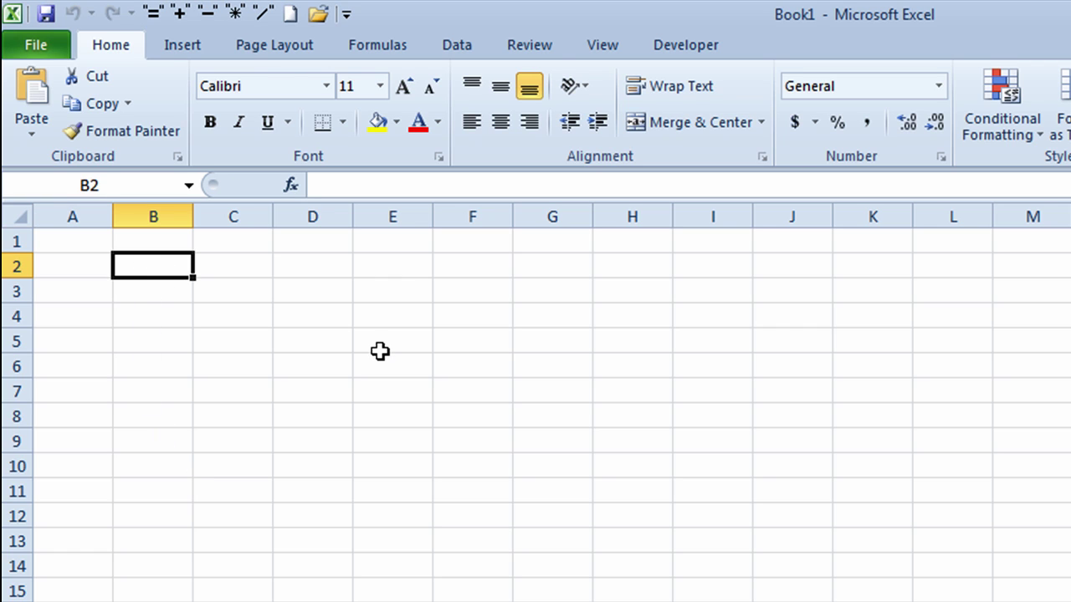
pyautogui.write('January')
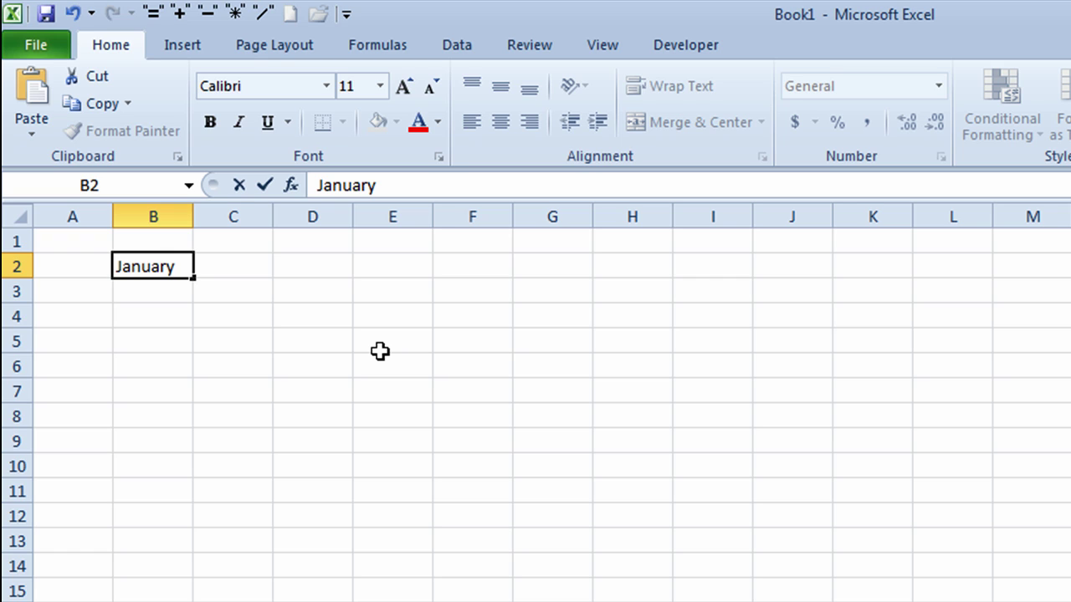
pyautogui.click(266, 187)
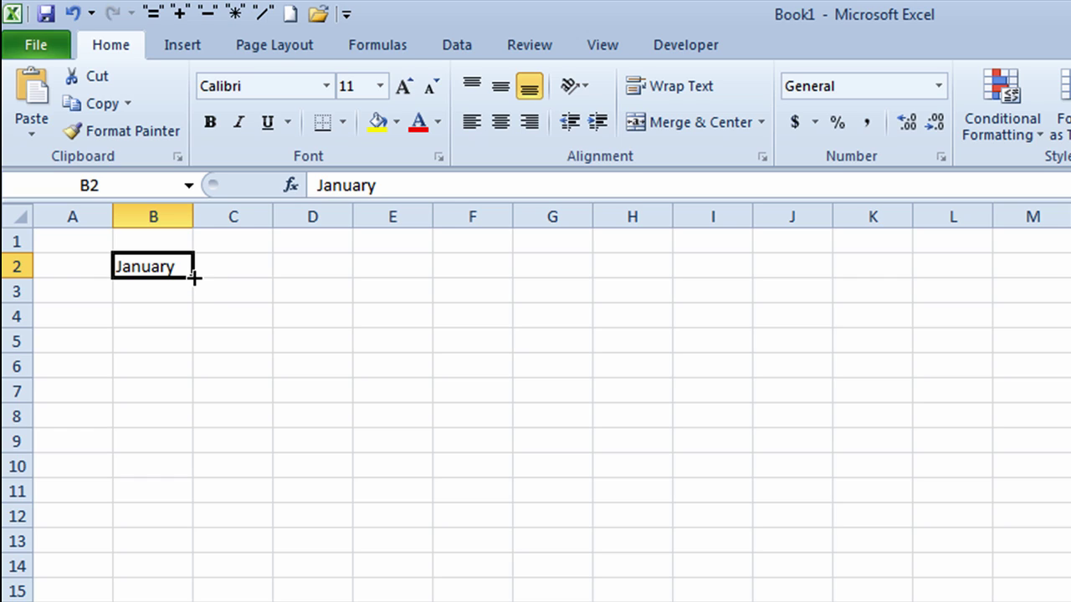
pyautogui.moveTo(194, 278); pyautogui.dragTo(184, 549)
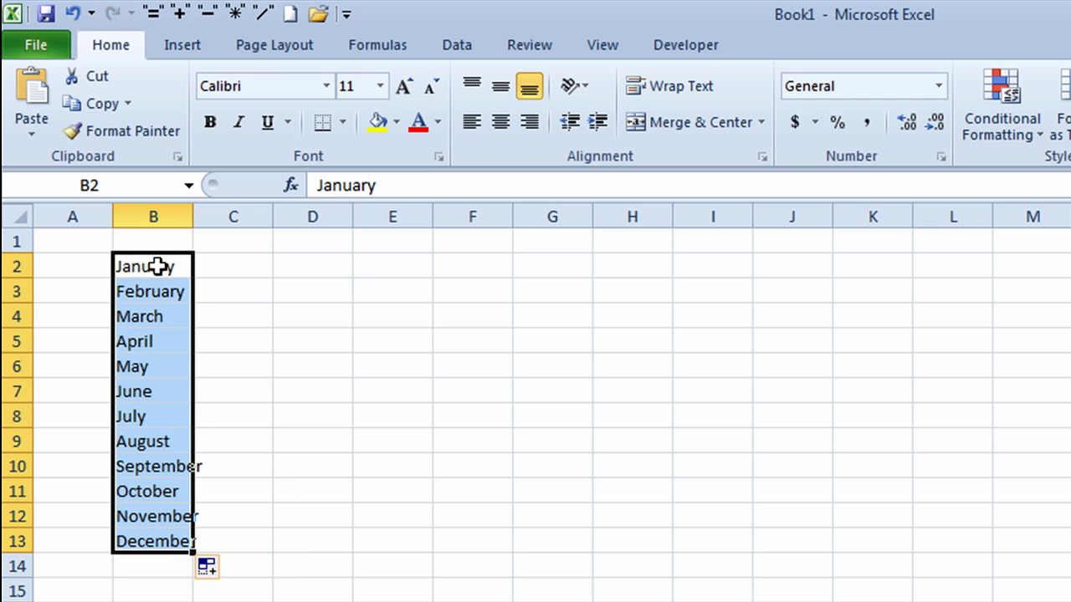
pyautogui.click(225, 265)
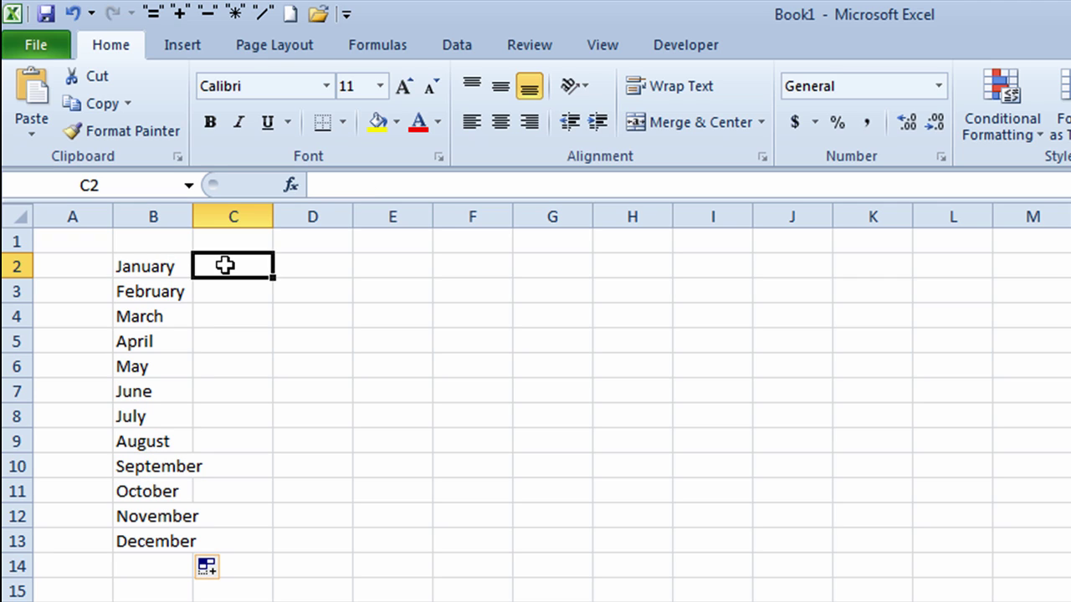
# Enter Oct in C2 and fill the abbreviated months across row 2 to May in J2
pyautogui.write('Oct')
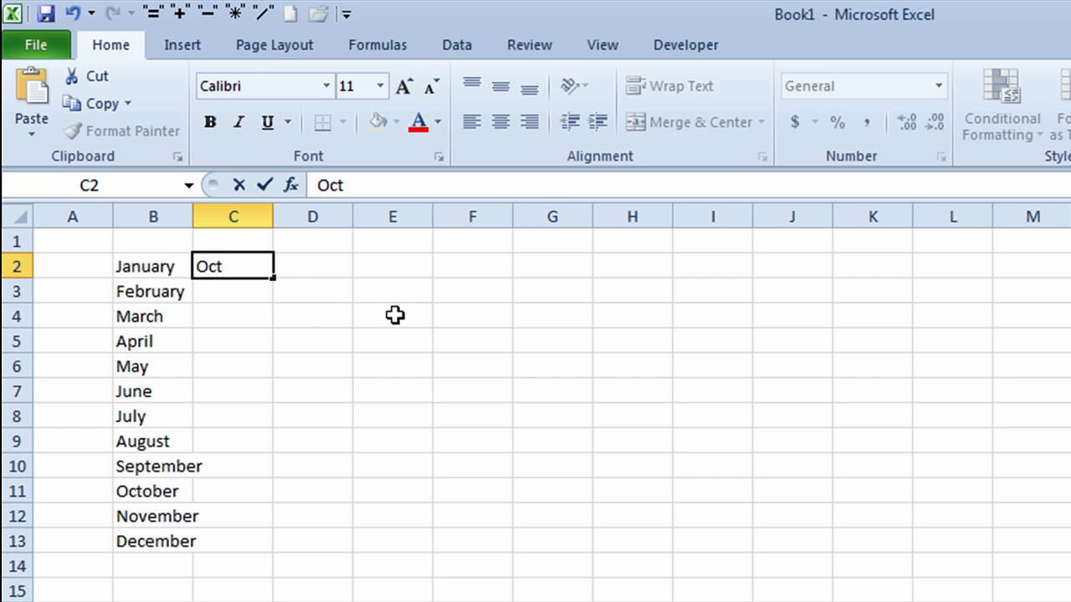
pyautogui.click(264, 185)
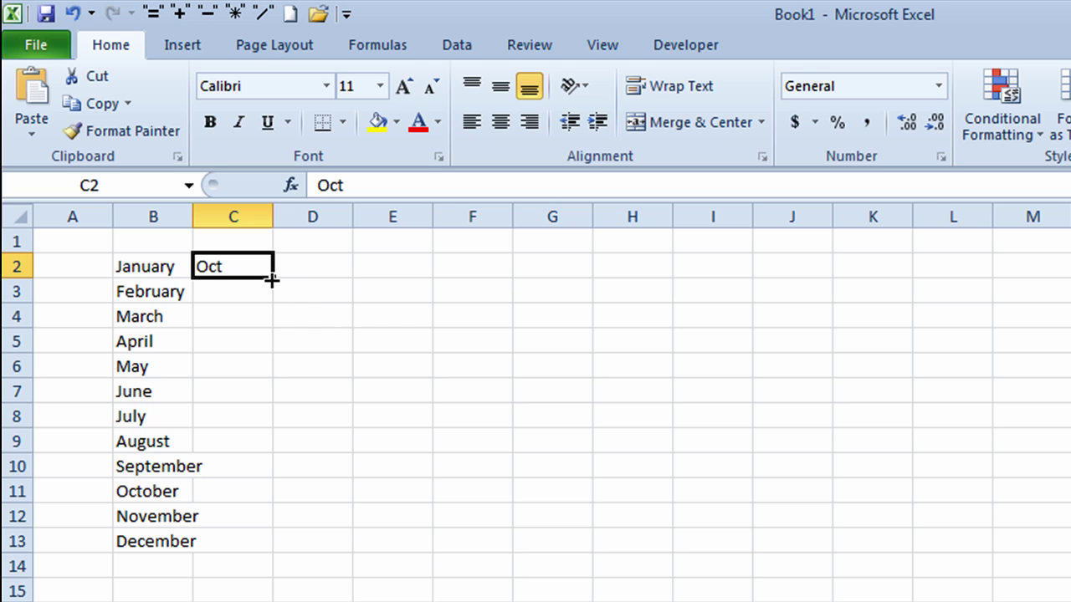
pyautogui.moveTo(272, 281); pyautogui.dragTo(812, 259)
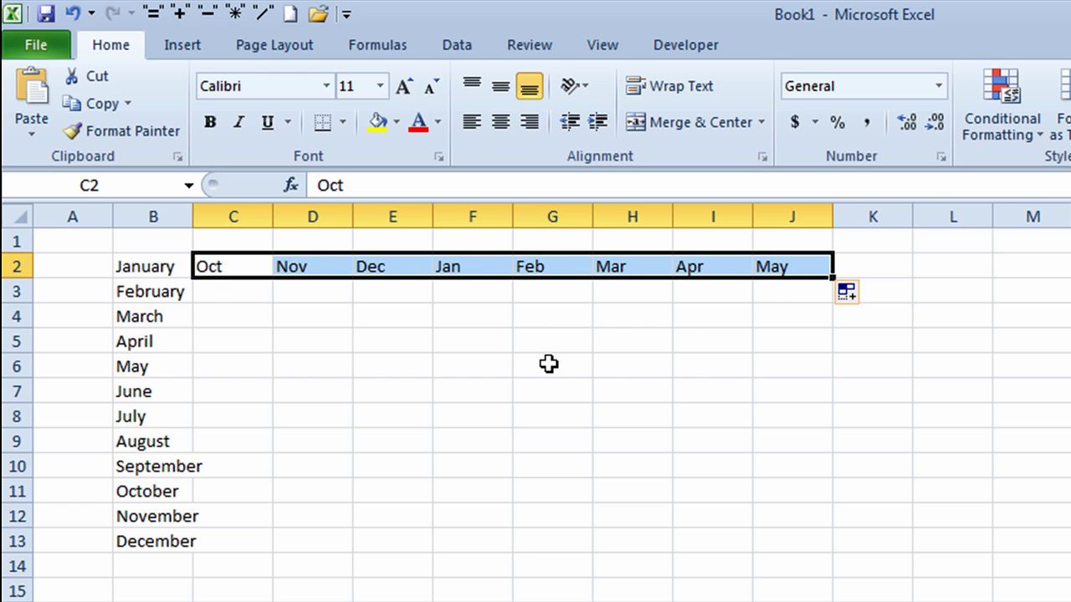
pyautogui.click(233, 291)
pyautogui.press('F2')
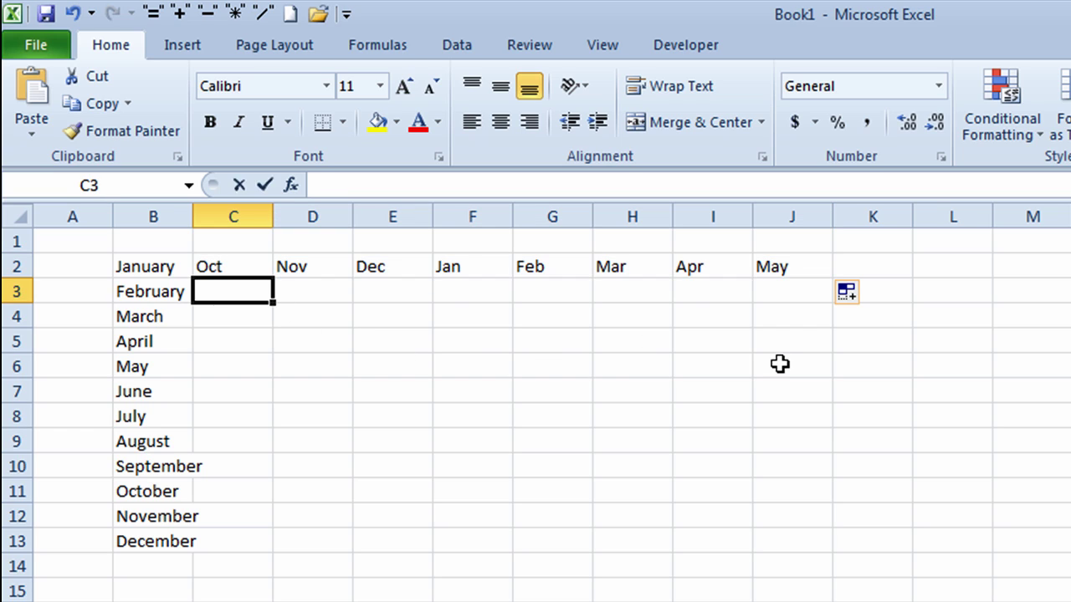
# Enter Mon in C3 and fill the weekdays down to Sat in C8
pyautogui.write('Mon')
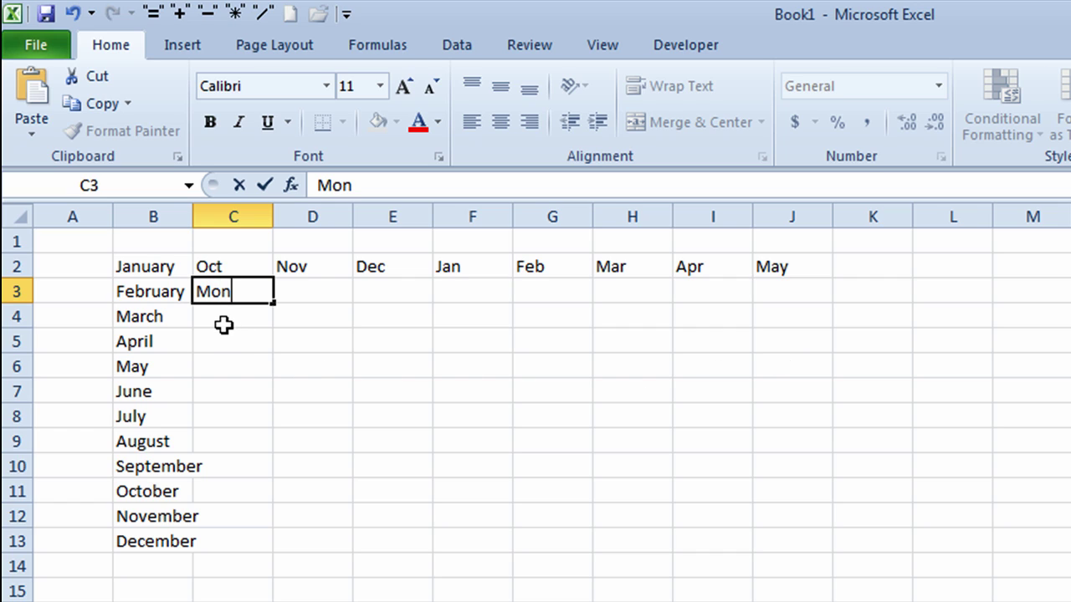
pyautogui.click(264, 185)
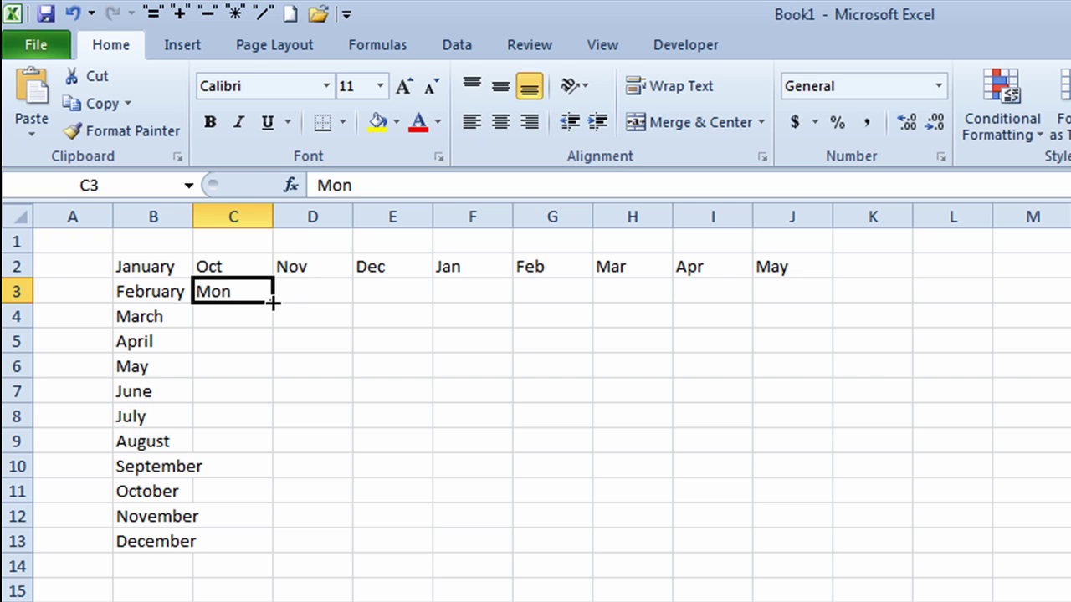
pyautogui.moveTo(273, 304); pyautogui.dragTo(264, 426)
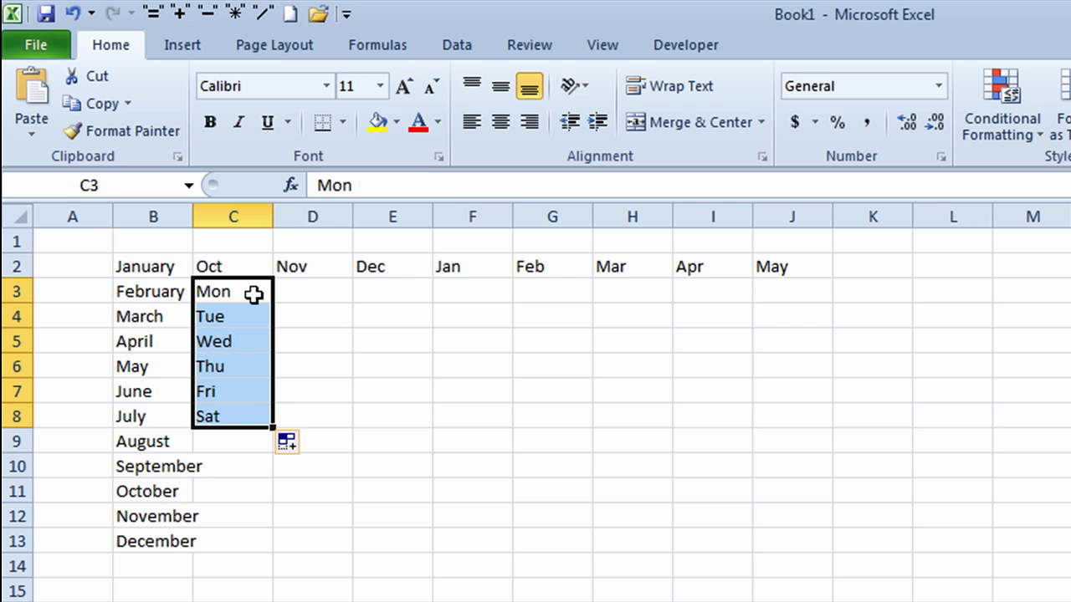
pyautogui.click(307, 288)
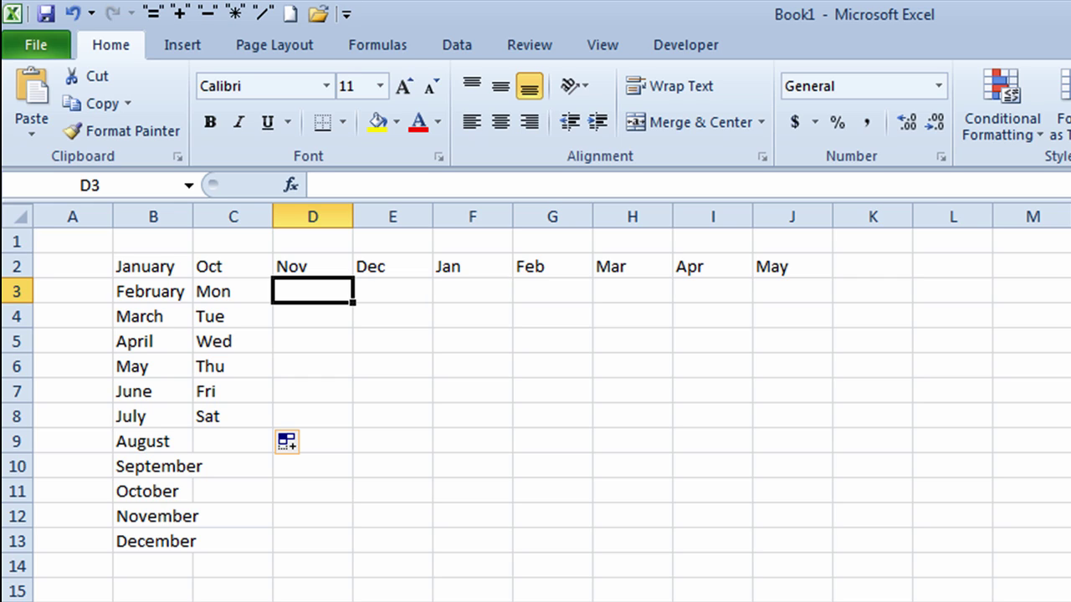
# Enter 2/24/2012 in D3 and fill consecutive dates down to 3/07/2012 in D15
pyautogui.write('2')
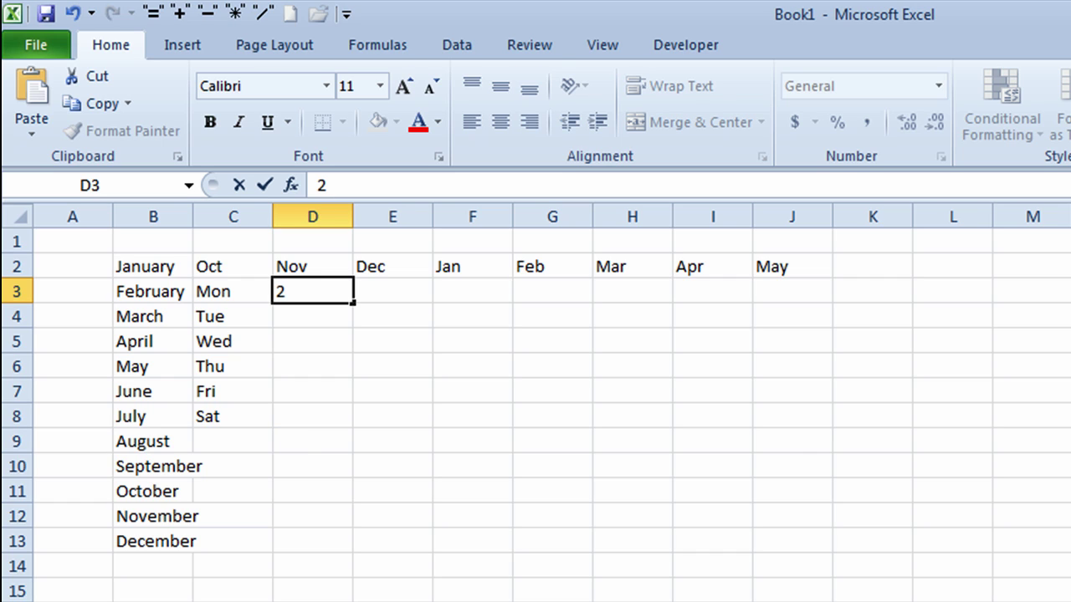
pyautogui.write('/24/201')
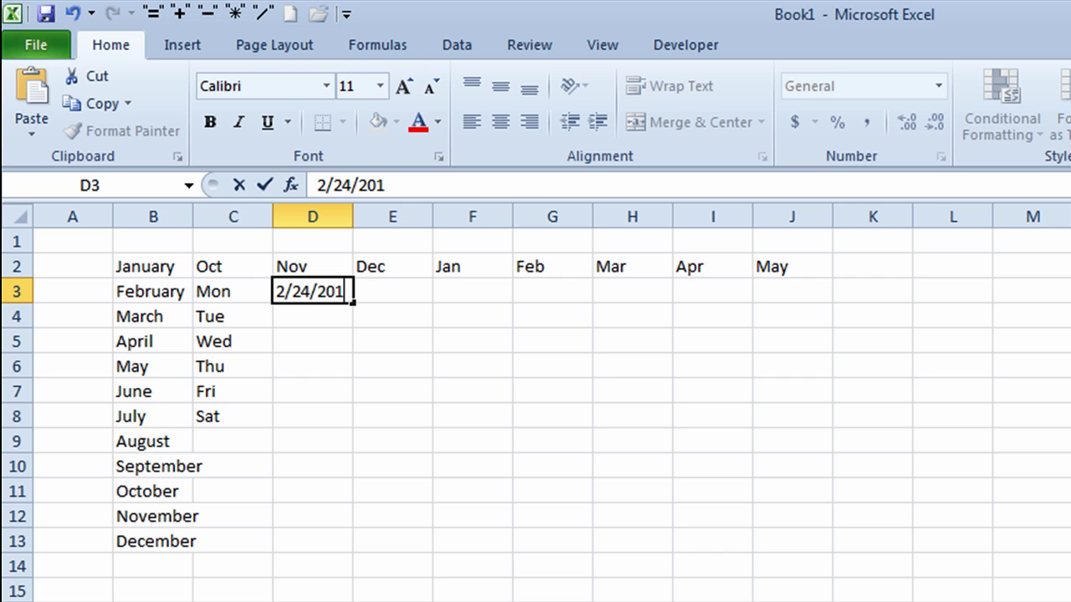
pyautogui.write('2')
pyautogui.click(264, 185)
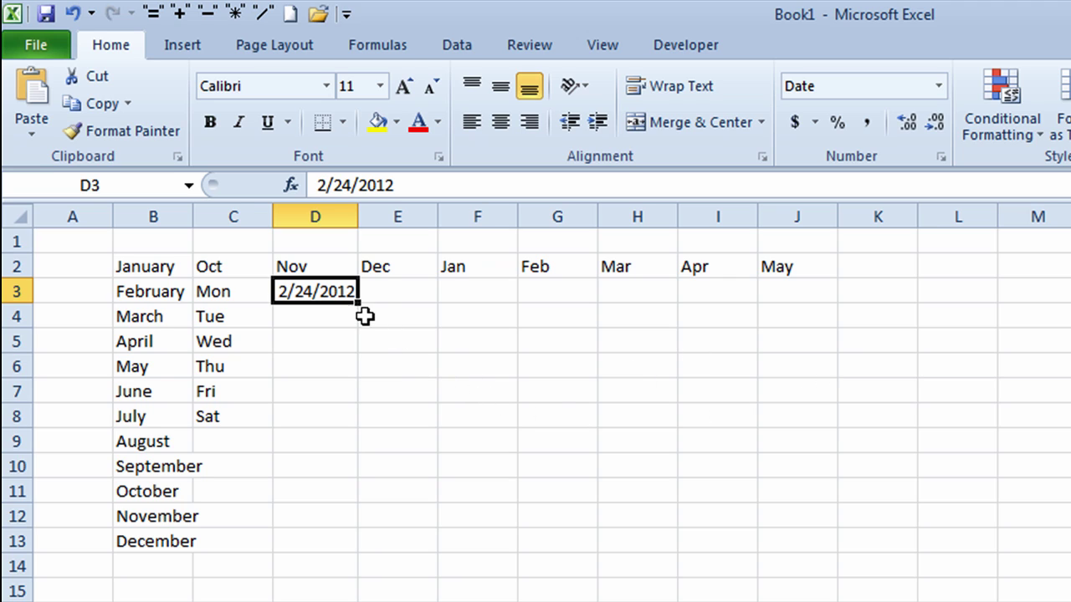
pyautogui.moveTo(357, 306); pyautogui.dragTo(333, 599)
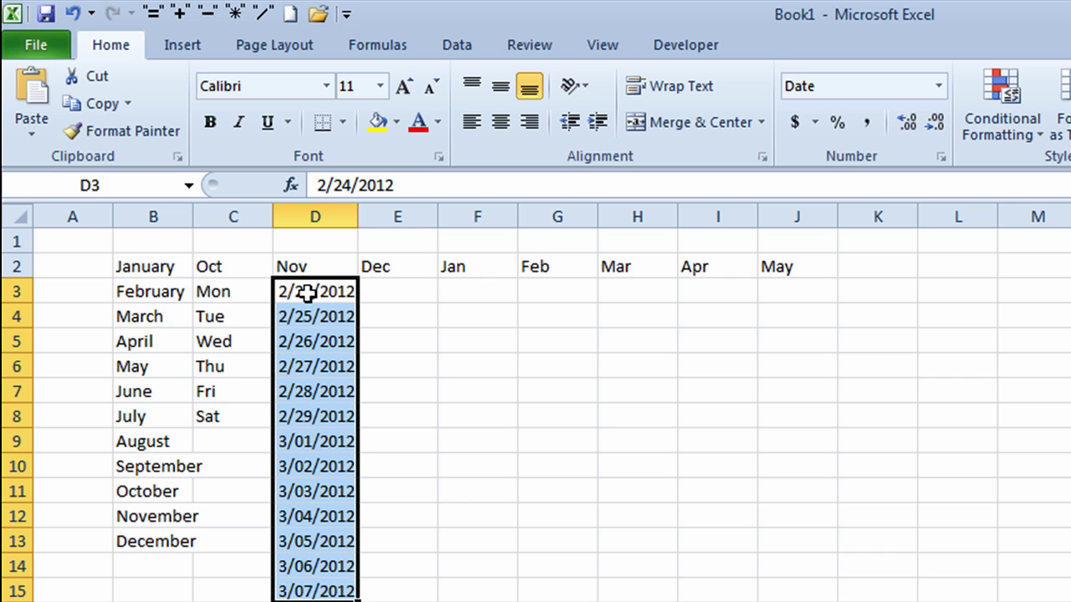
# Format the D3:D15 dates as Long Date, e.g. February 24, 2012, and left-align them
pyautogui.click(941, 86)
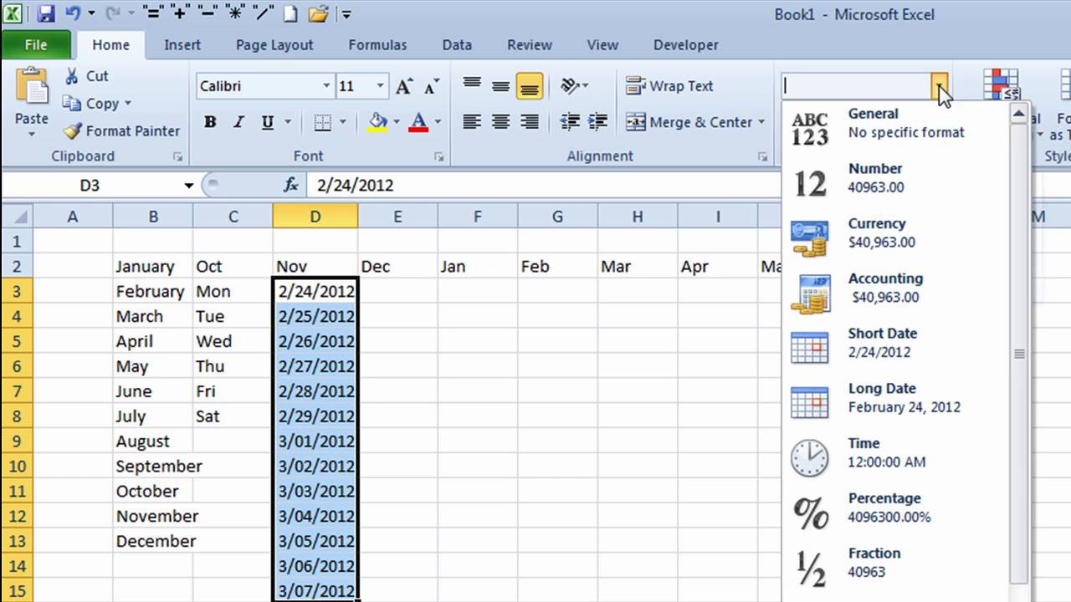
pyautogui.click(906, 386)
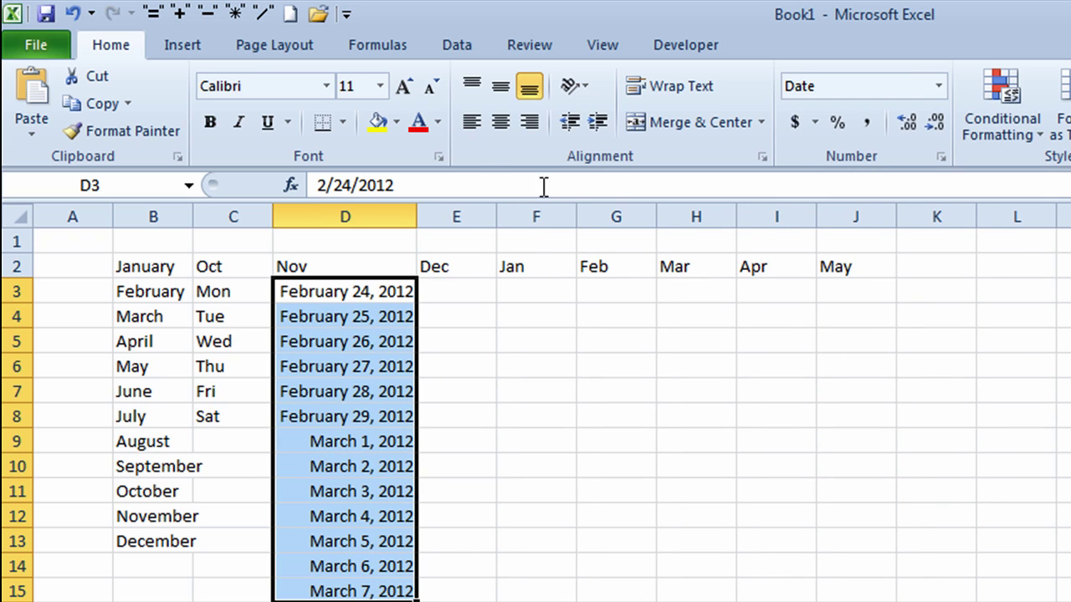
pyautogui.click(472, 125)
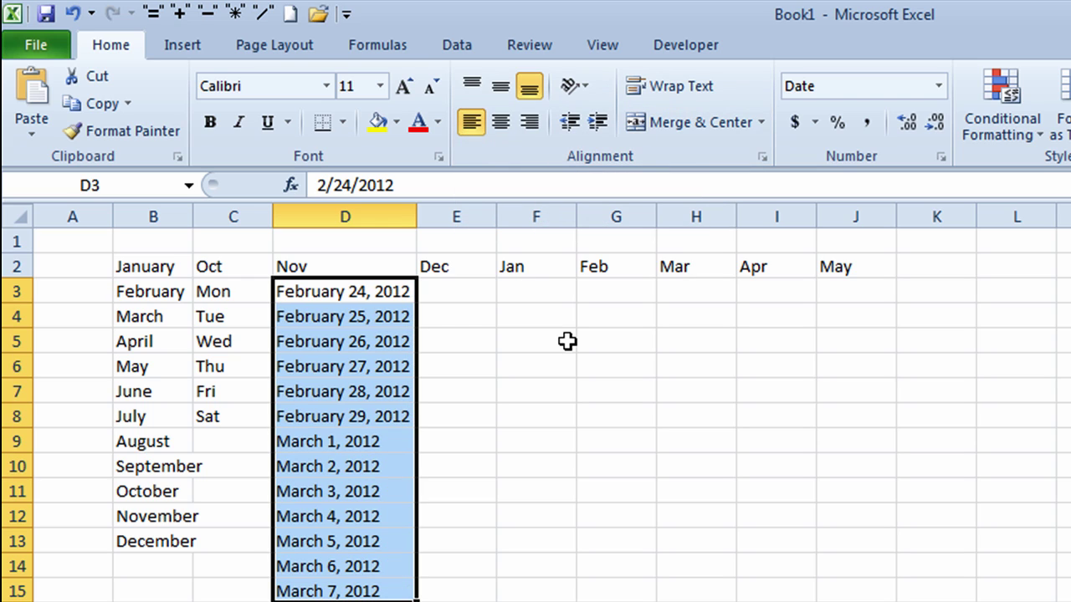
pyautogui.click(451, 296)
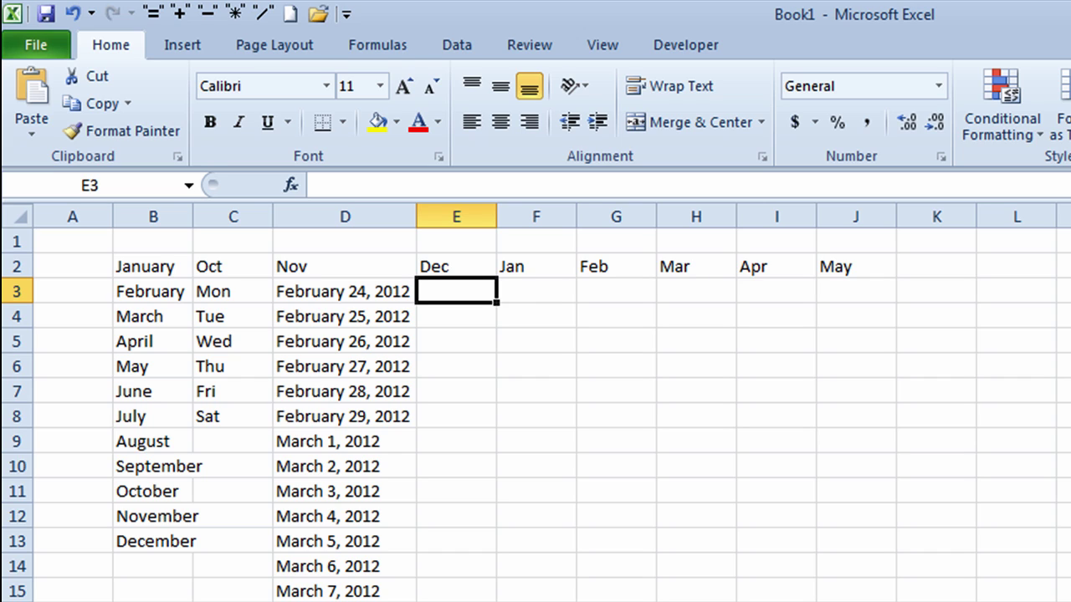
# Number E3:E11 from 1 to 9 and enter 55 in F3
pyautogui.write('1')
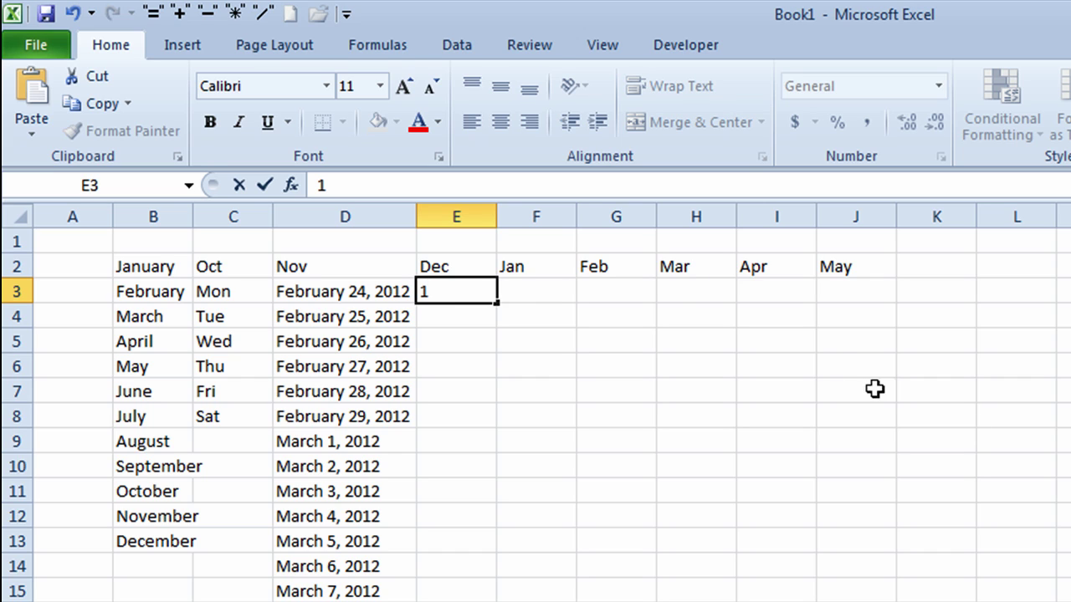
pyautogui.click(265, 185)
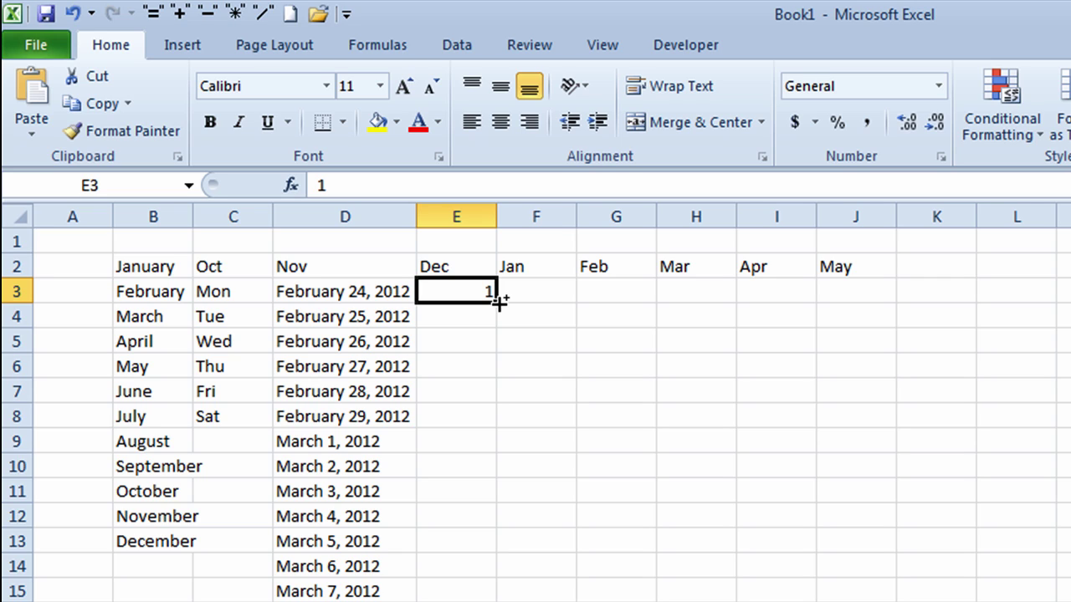
pyautogui.moveTo(499, 304); pyautogui.dragTo(490, 508)
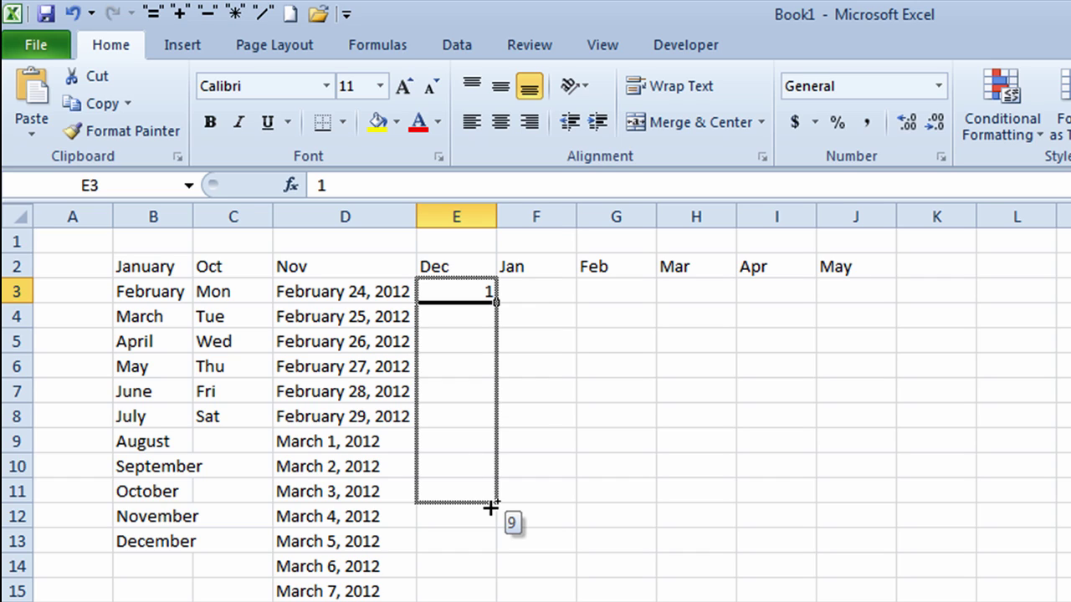
pyautogui.moveTo(490, 508); pyautogui.dragTo(490, 504)
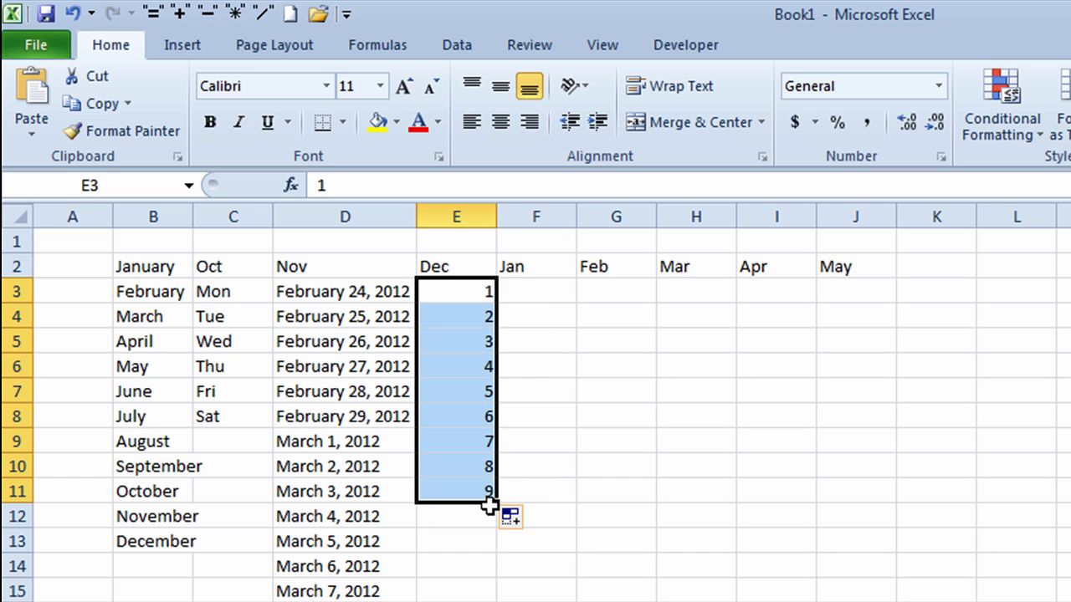
pyautogui.click(540, 294)
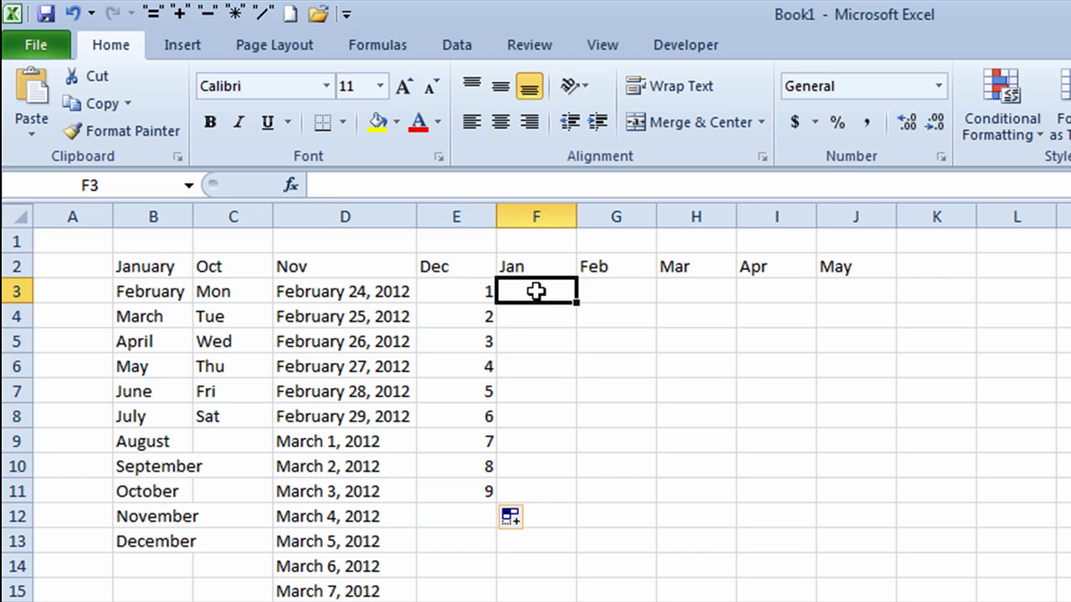
pyautogui.write('55')
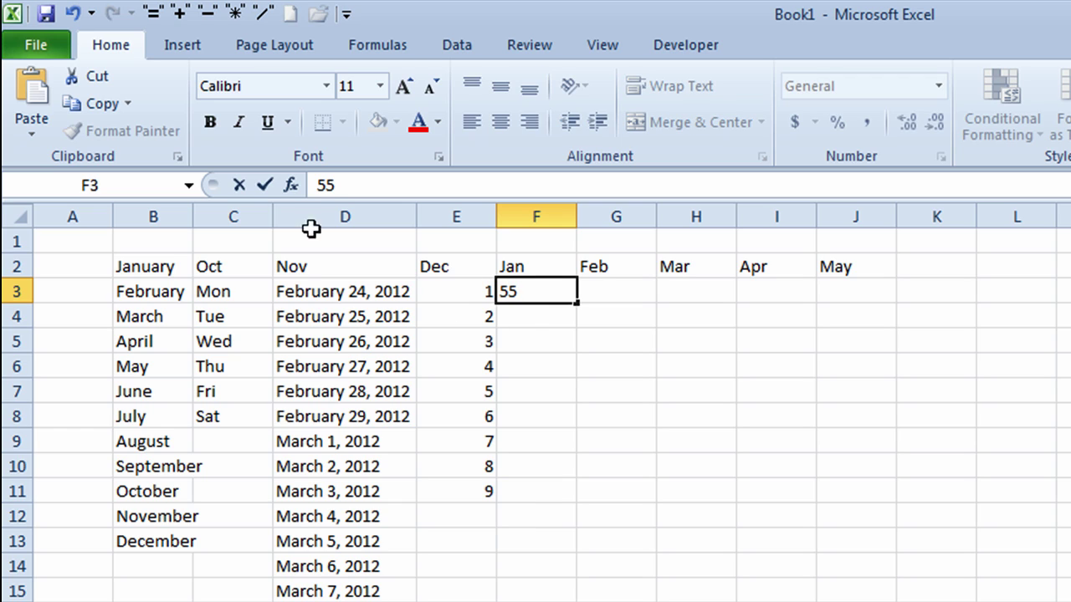
pyautogui.click(266, 184)
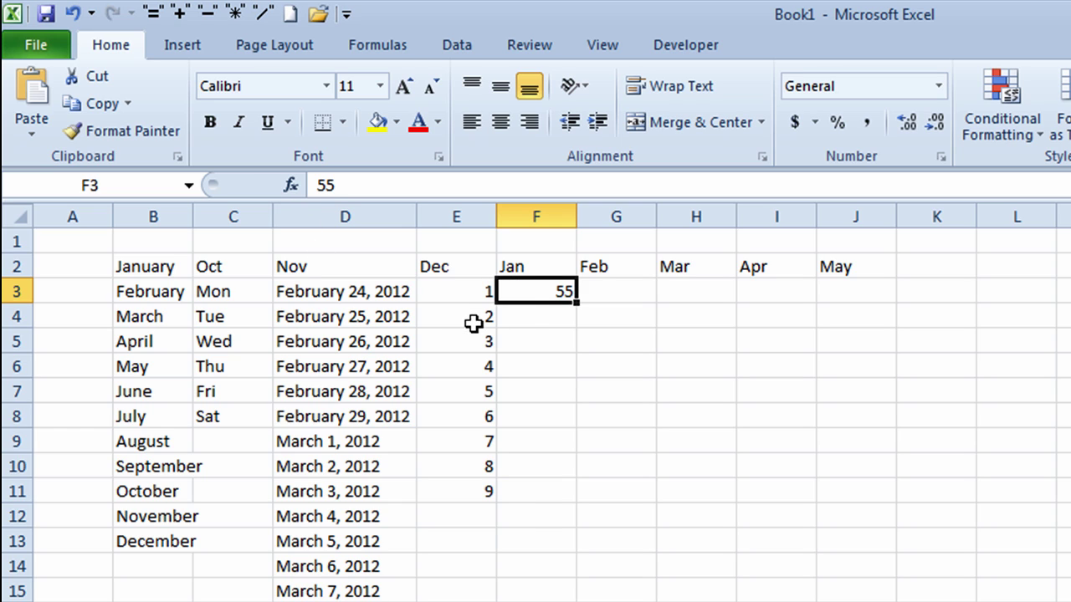
# Extend the 55 in F3 into a counting series ending at 63 in F11
pyautogui.moveTo(575, 304); pyautogui.dragTo(567, 497)
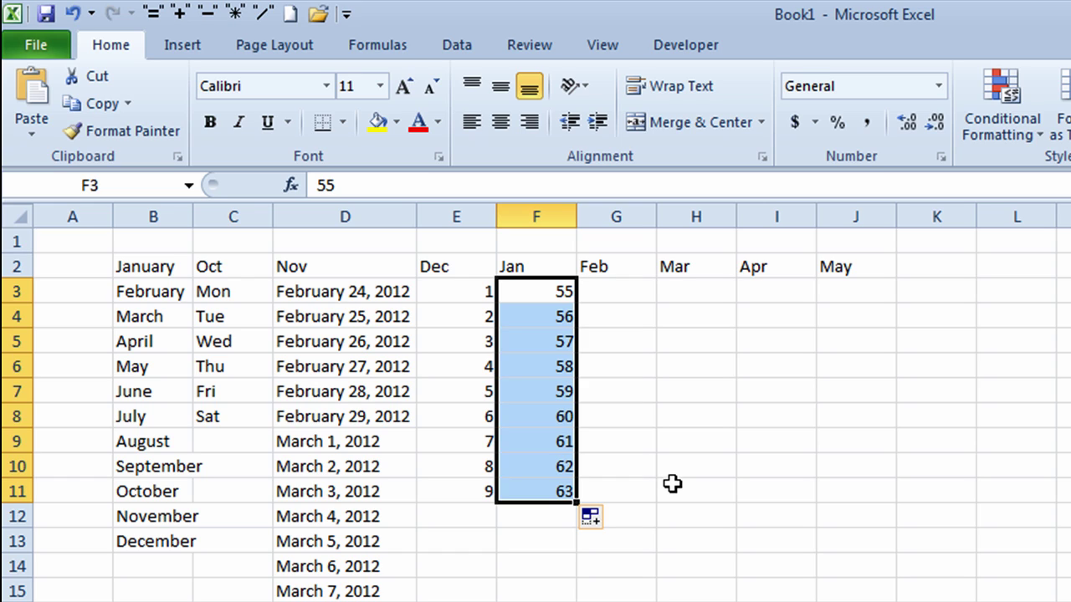
pyautogui.click(617, 290)
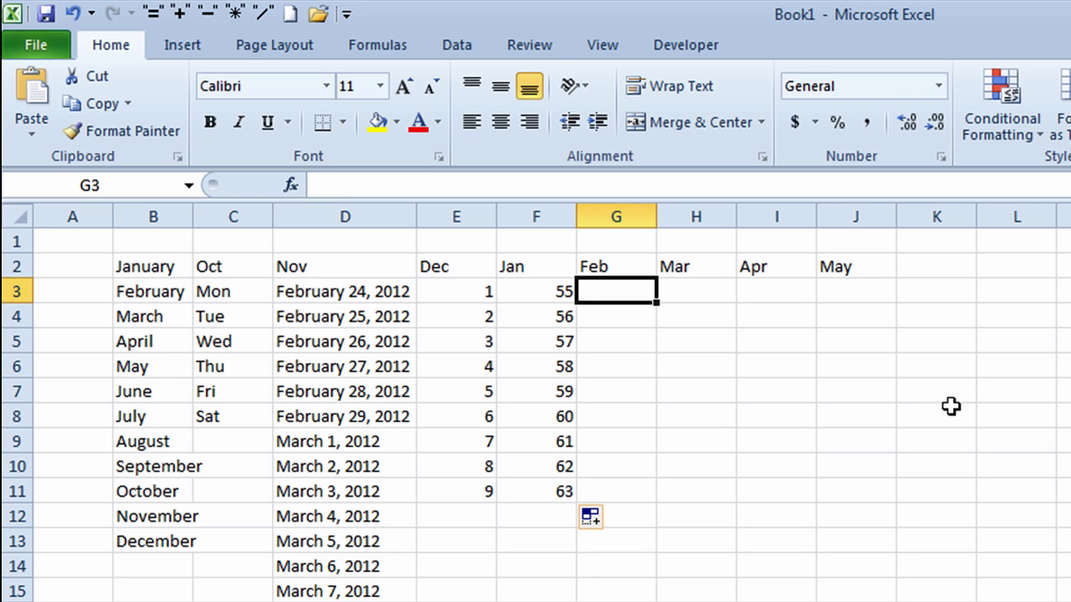
# Enter 20 and 30 in G3:G4 and extend the step-10 series down to 90 in G10
pyautogui.write('20')
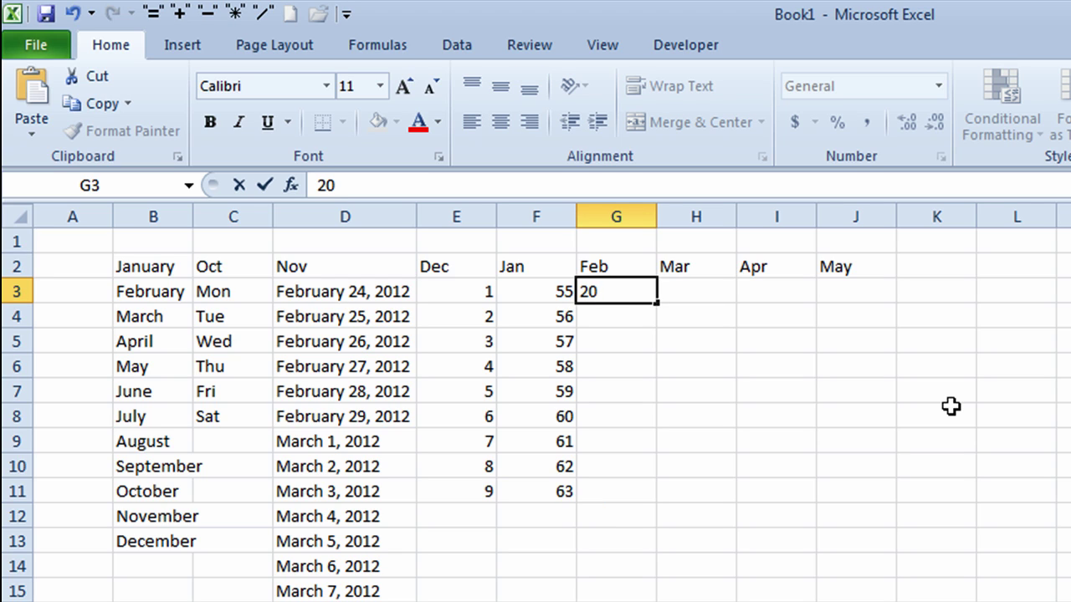
pyautogui.press('Return')
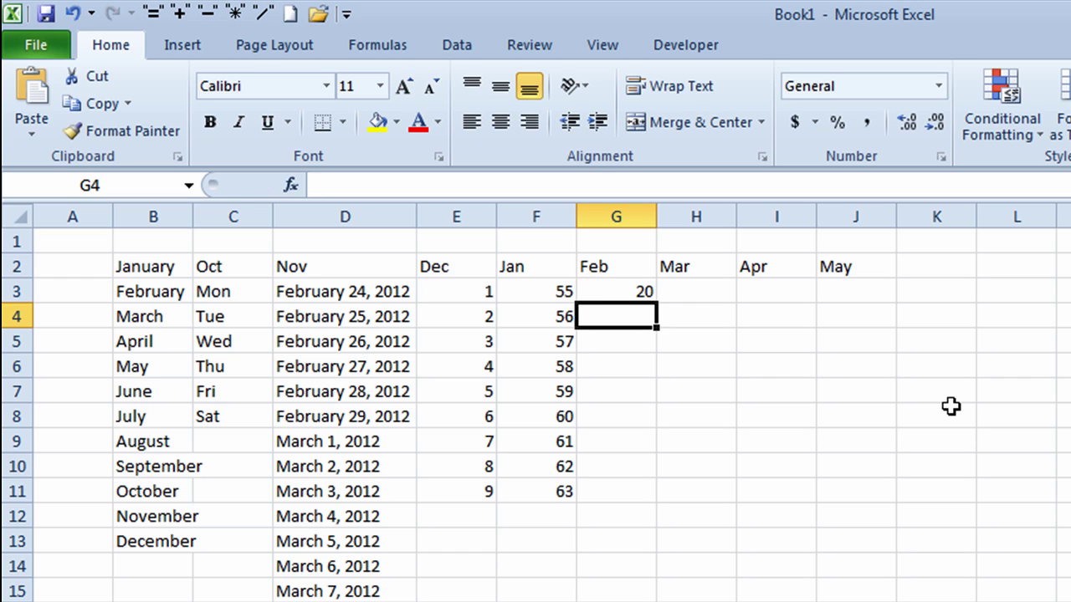
pyautogui.write('30')
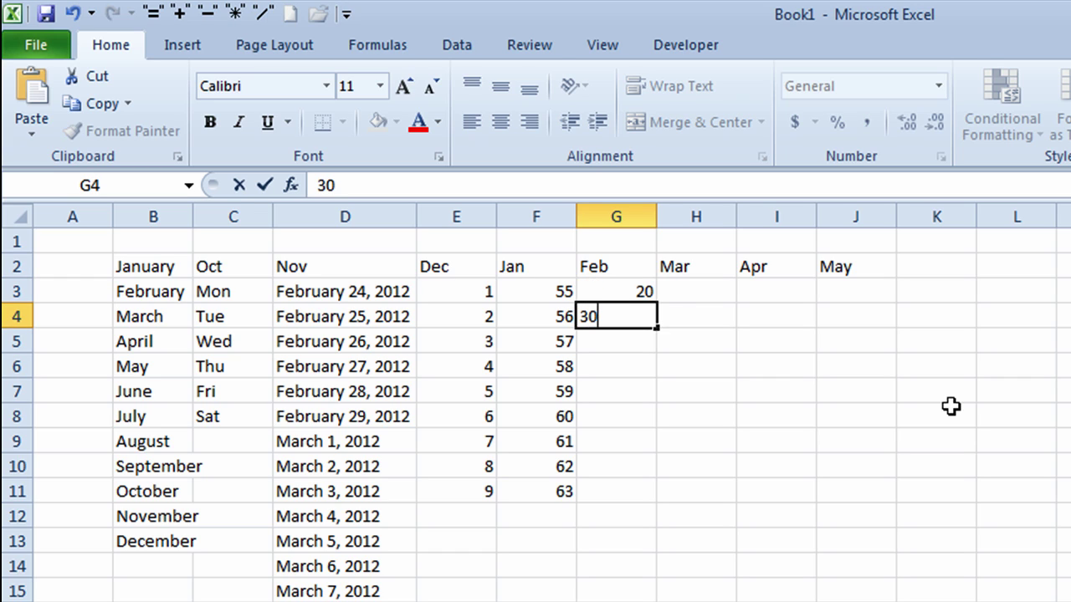
pyautogui.press('Return')
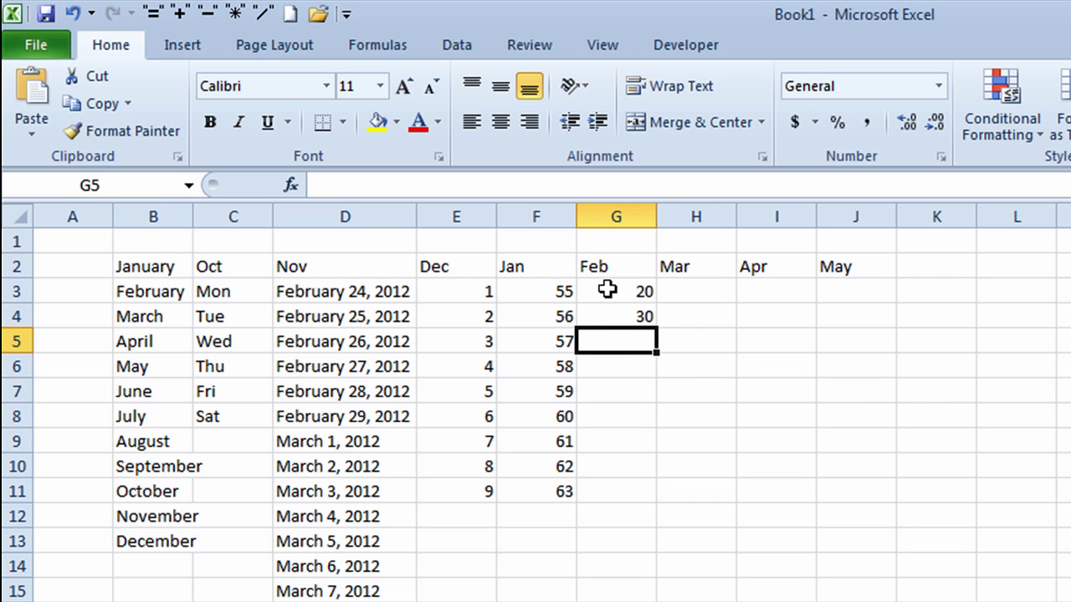
pyautogui.moveTo(606, 289); pyautogui.dragTo(605, 313)
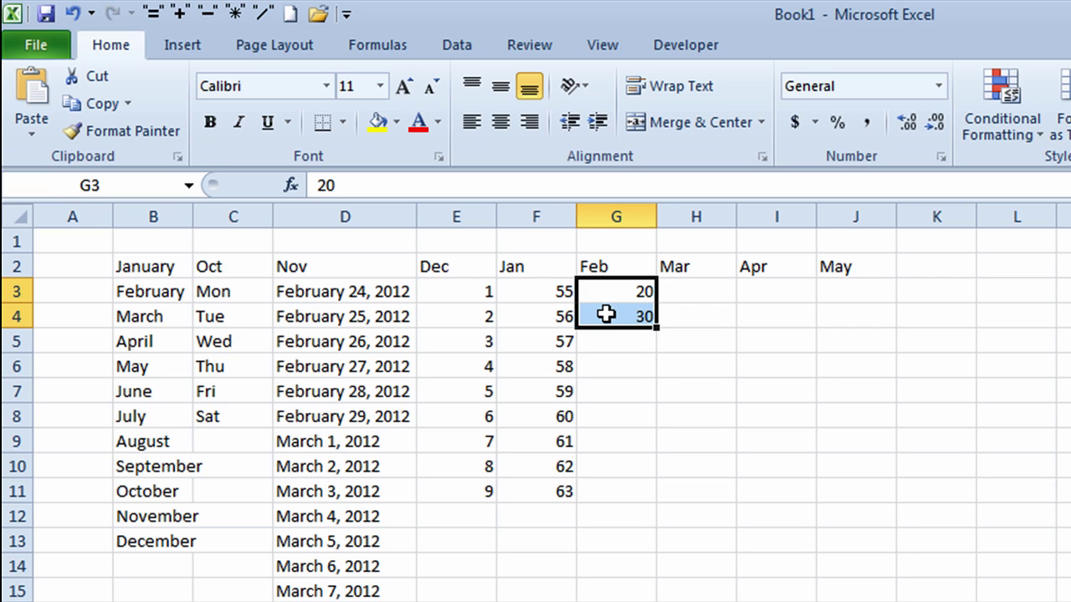
pyautogui.moveTo(658, 339); pyautogui.dragTo(656, 476)
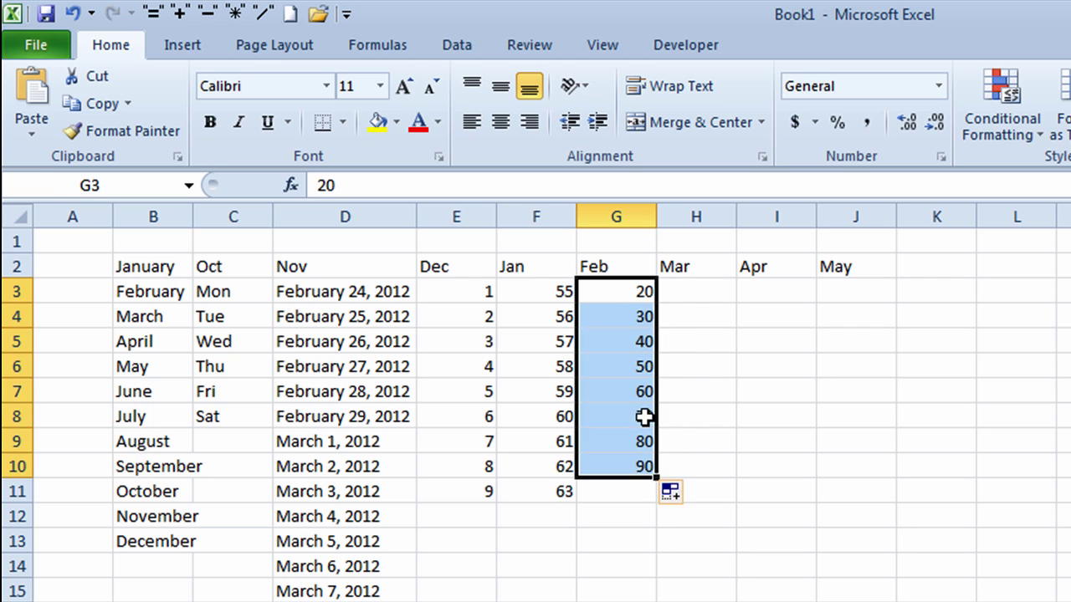
pyautogui.click(616, 291)
pyautogui.click(615, 315)
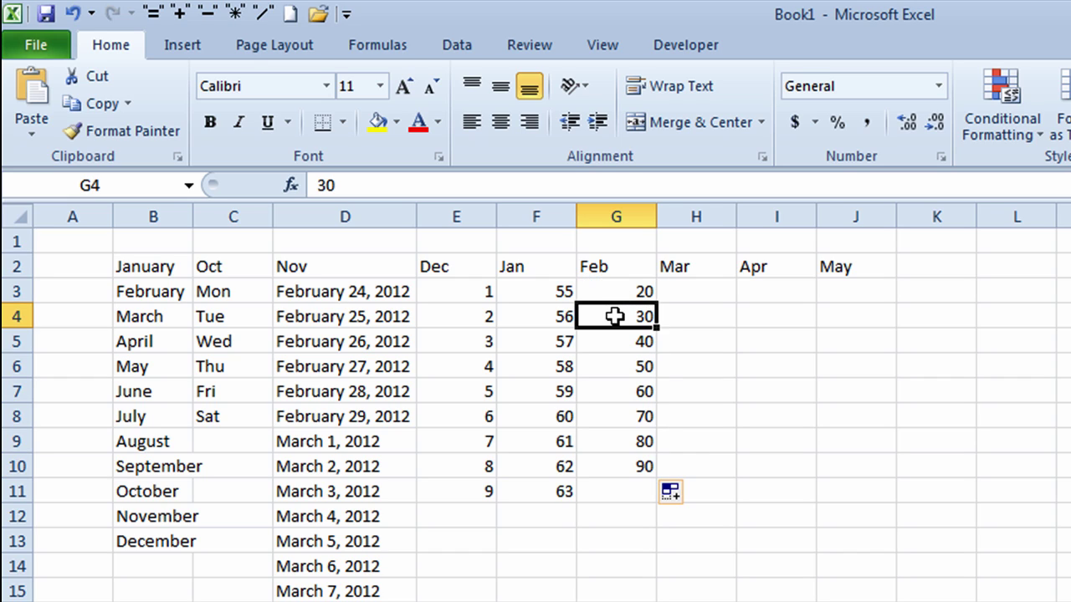
pyautogui.click(705, 287)
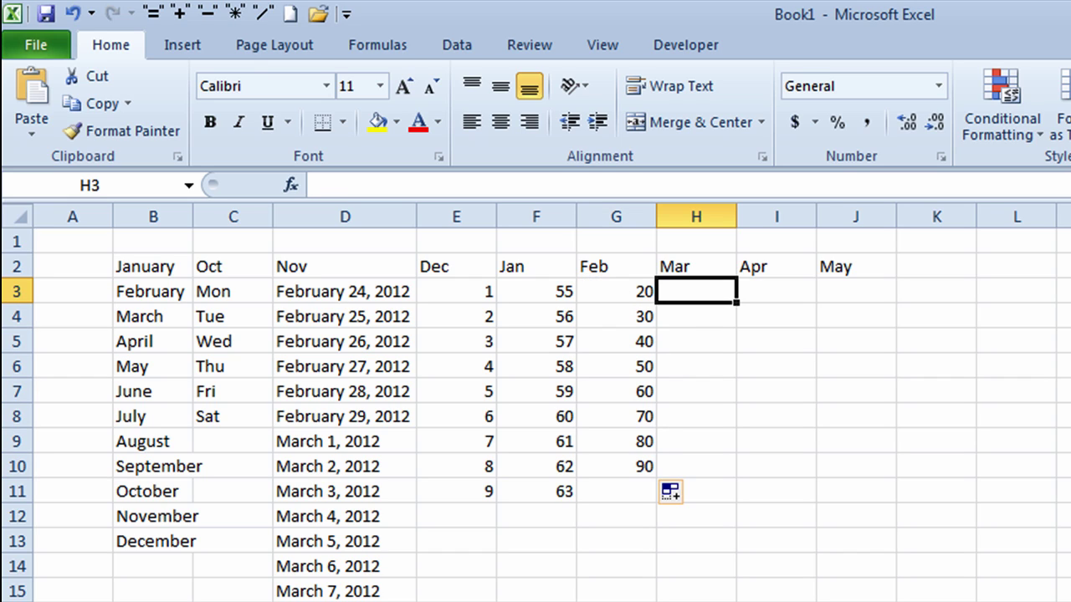
# Enter 1.25 and 1.50 in H3:H4 and extend the 0.25-step series to 3 in H10
pyautogui.write('1.25')
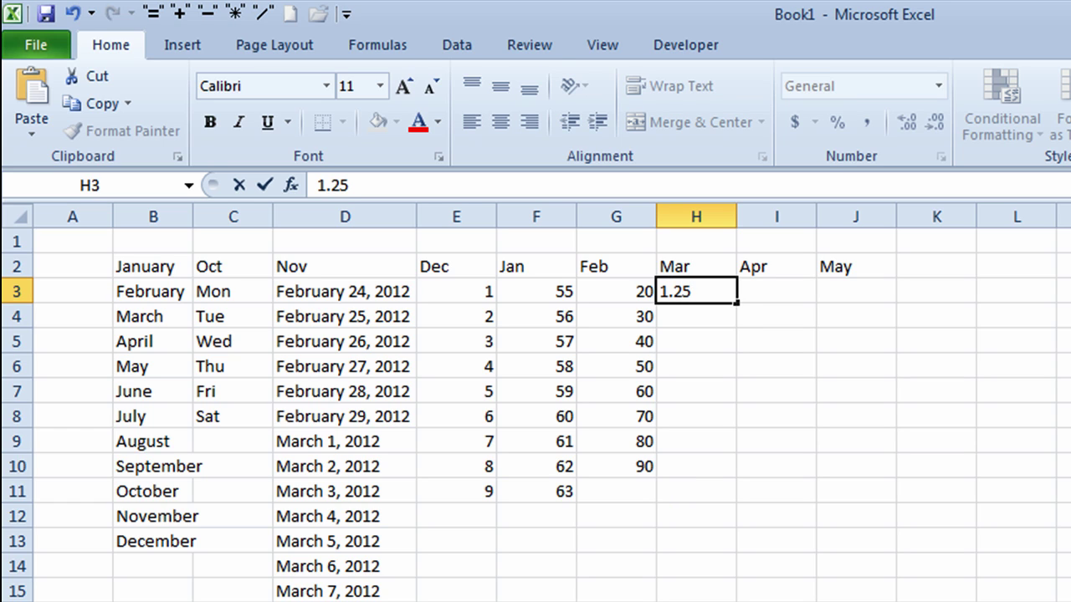
pyautogui.press('Return')
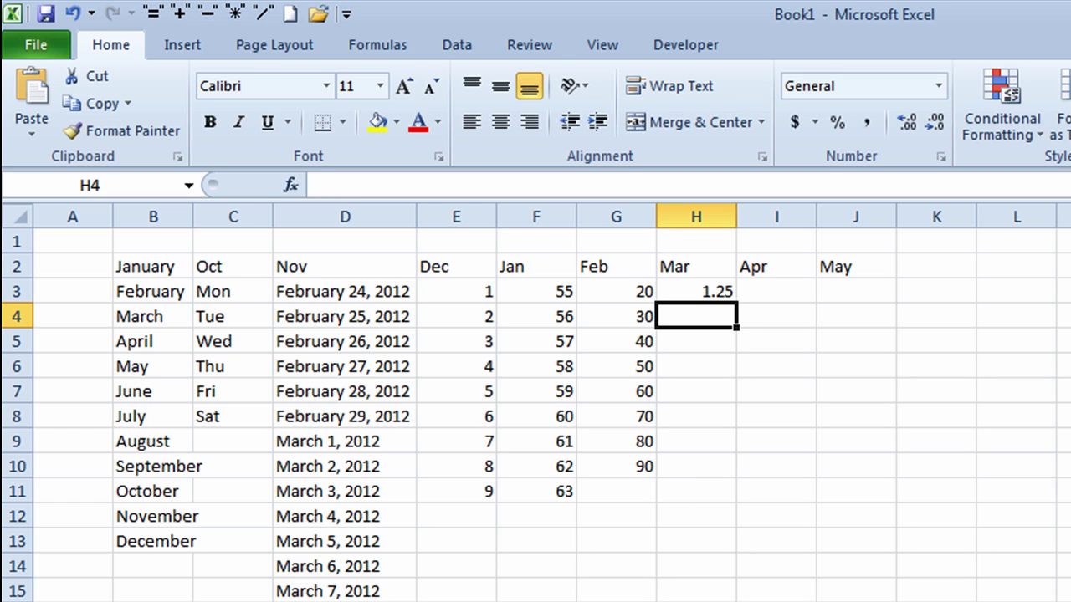
pyautogui.write('1.50')
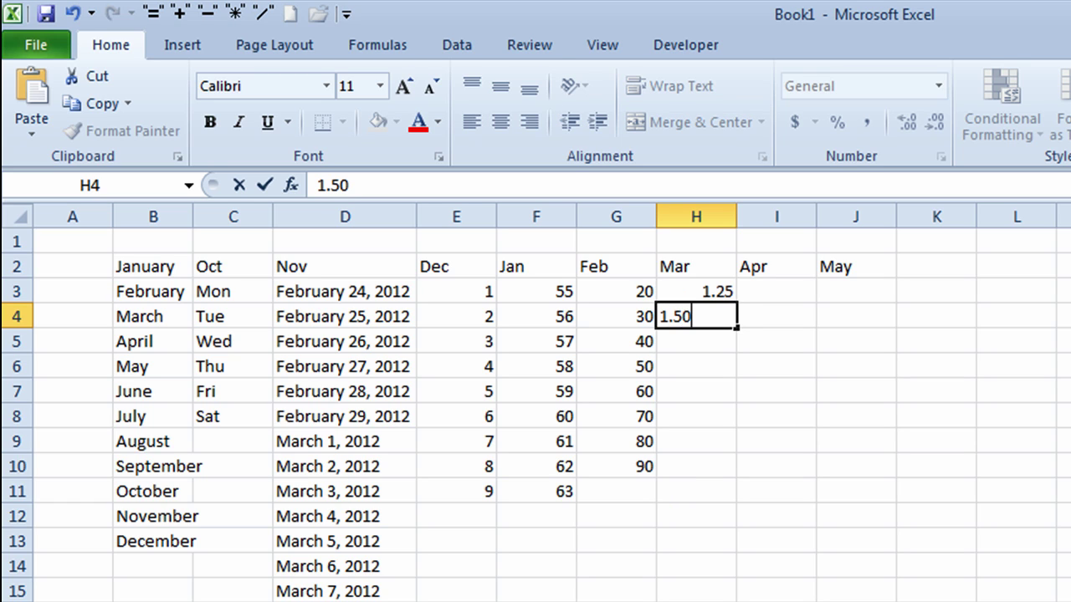
pyautogui.press('Return')
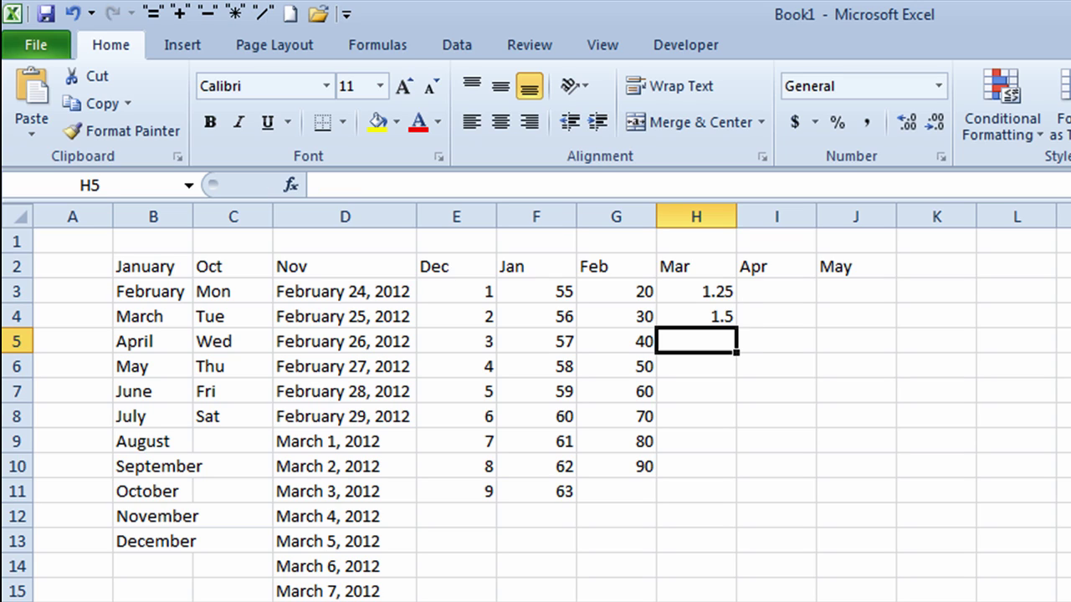
pyautogui.moveTo(679, 288); pyautogui.dragTo(724, 466)
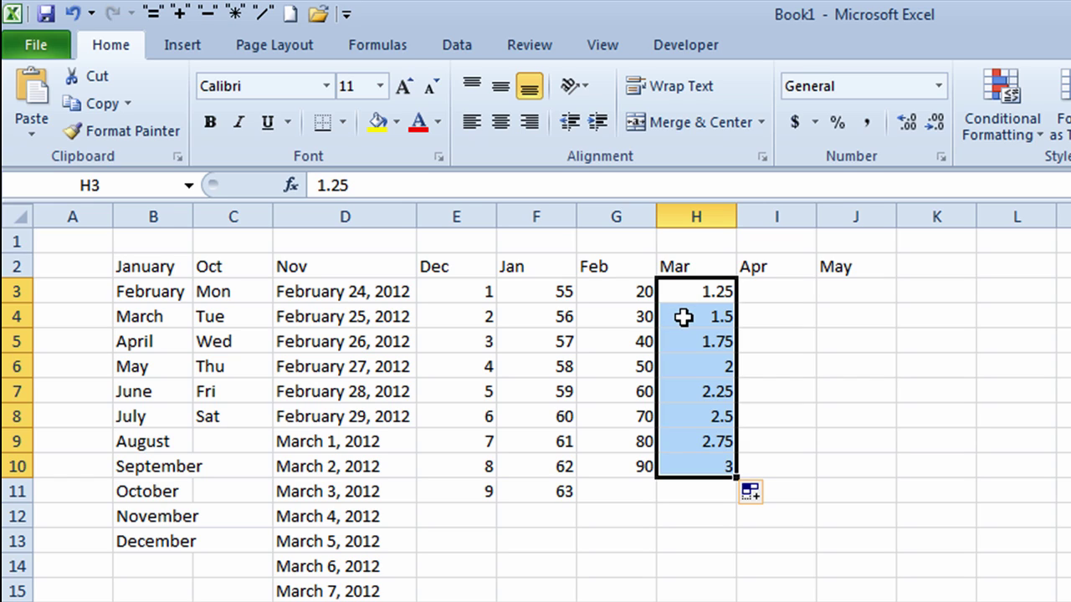
# Show the H3:H10 values with exactly two decimals, 1.25 through 3.00
pyautogui.click(903, 126)
pyautogui.click(903, 125)
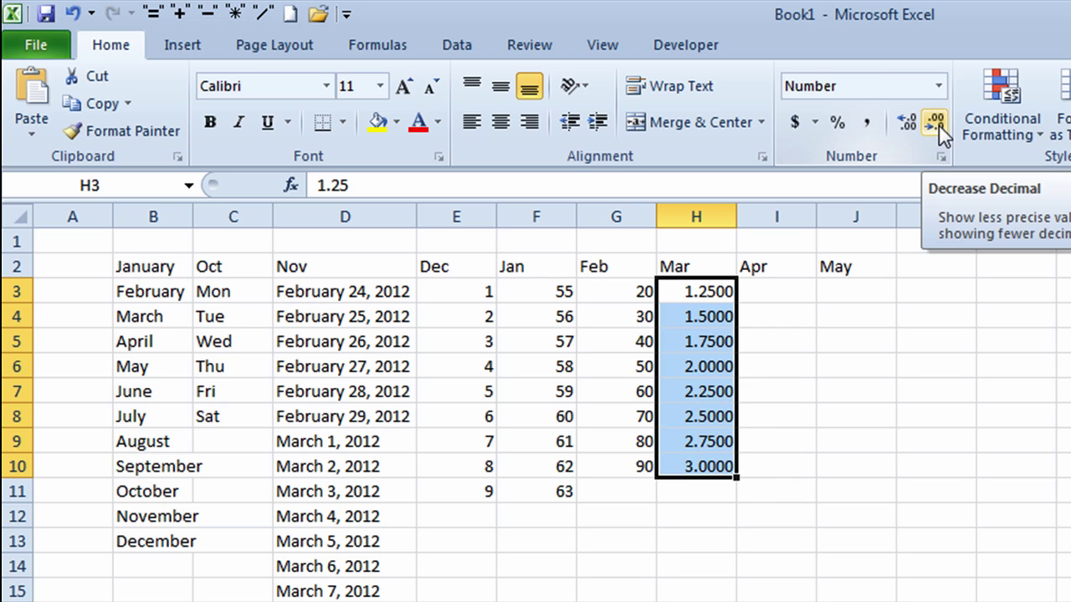
pyautogui.click(937, 125)
pyautogui.click(937, 124)
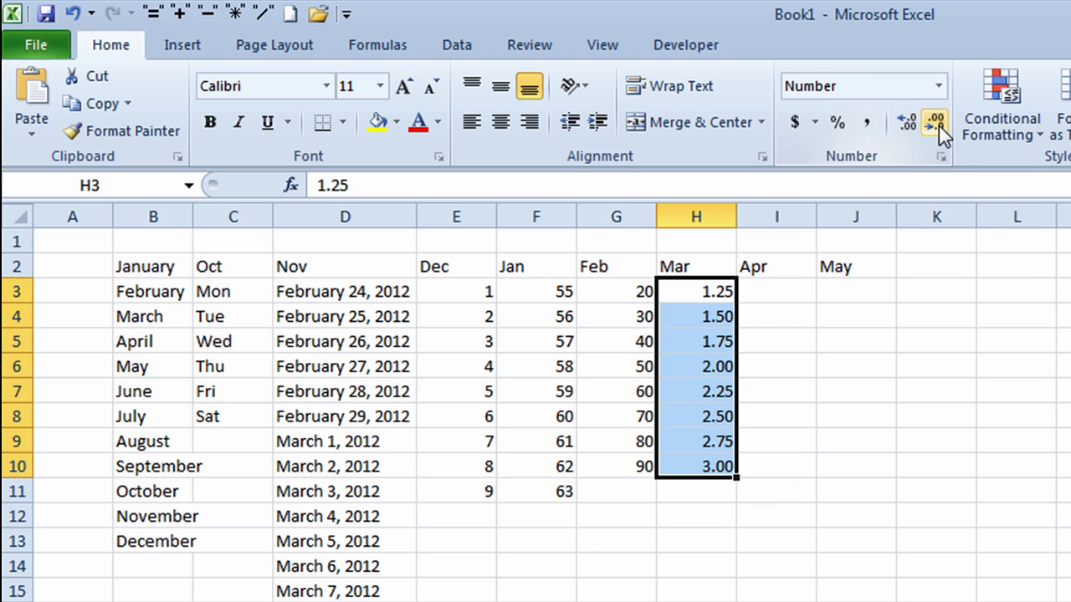
pyautogui.click(772, 286)
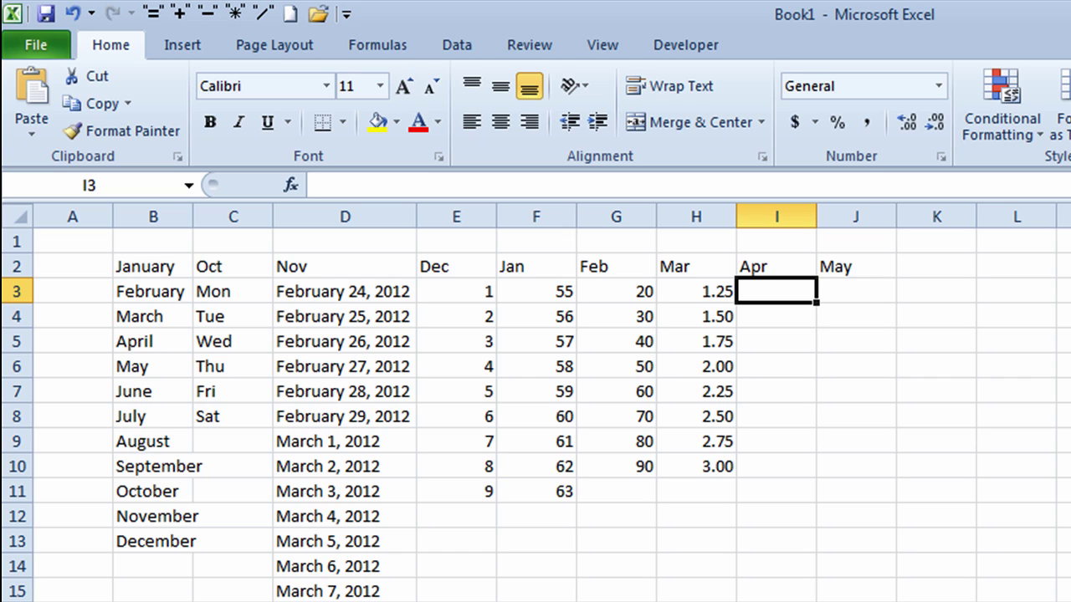
# Enter 6/1/2013 and 6/8/2013 in I3:I4 and fill the weekly dates down to I10 (7/20/2013)
pyautogui.write('6/')
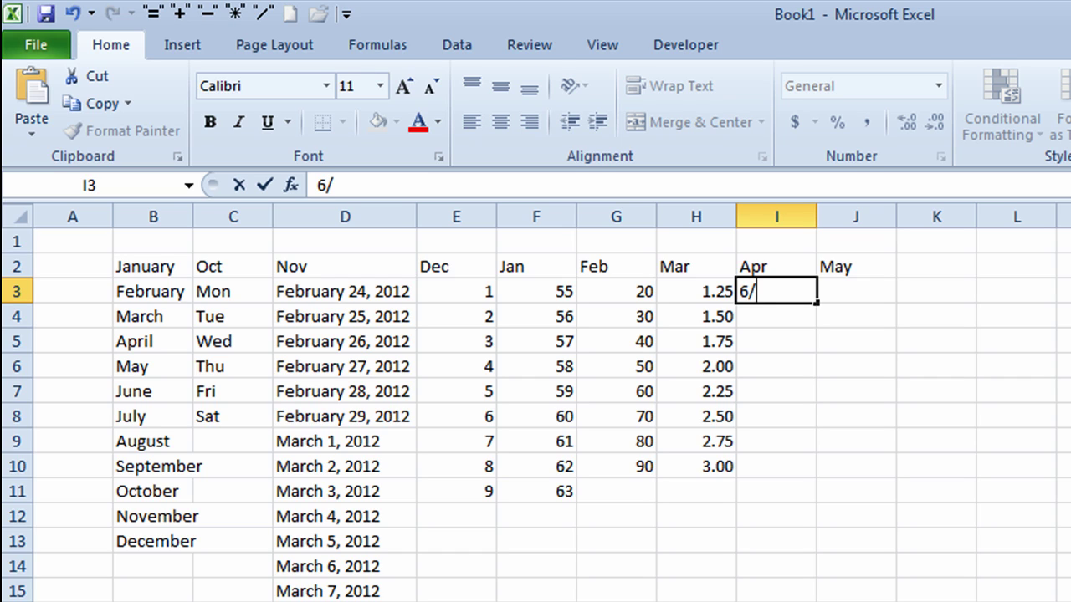
pyautogui.write('1/2013')
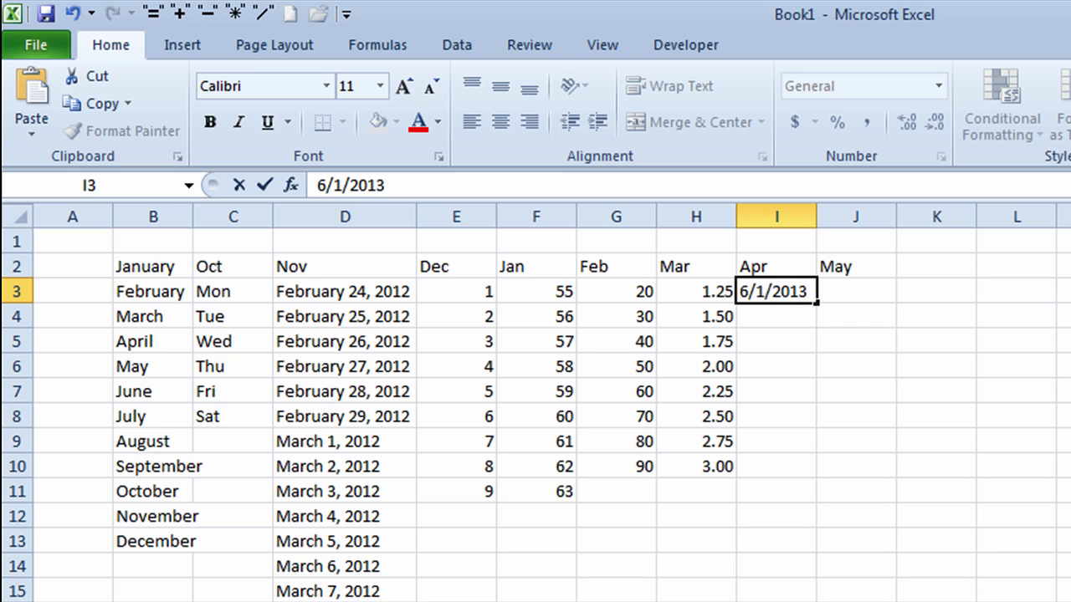
pyautogui.press('Return')
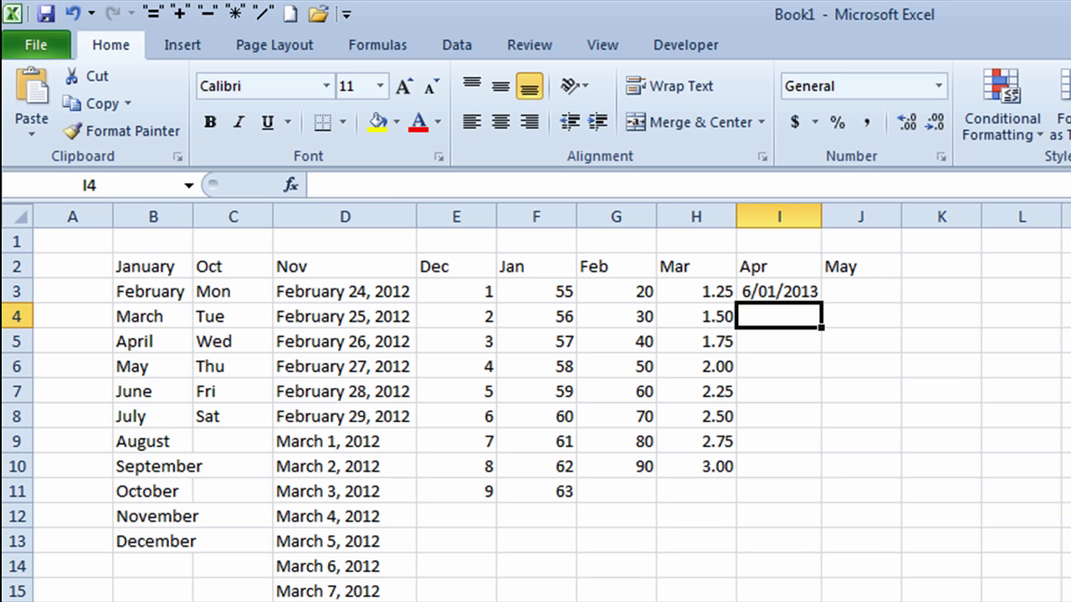
pyautogui.write('6/')
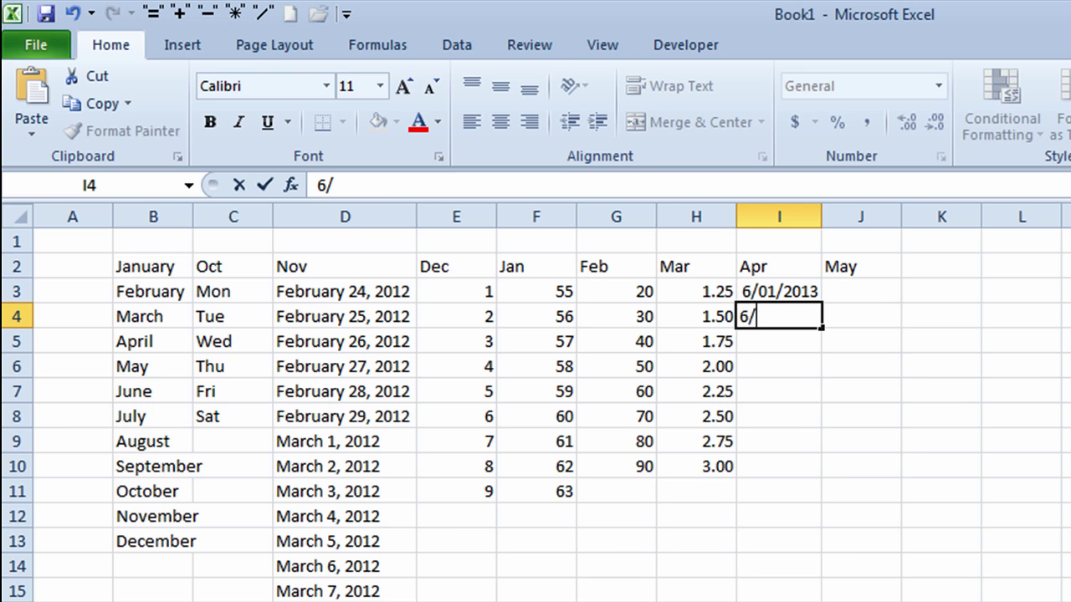
pyautogui.write('8/2013')
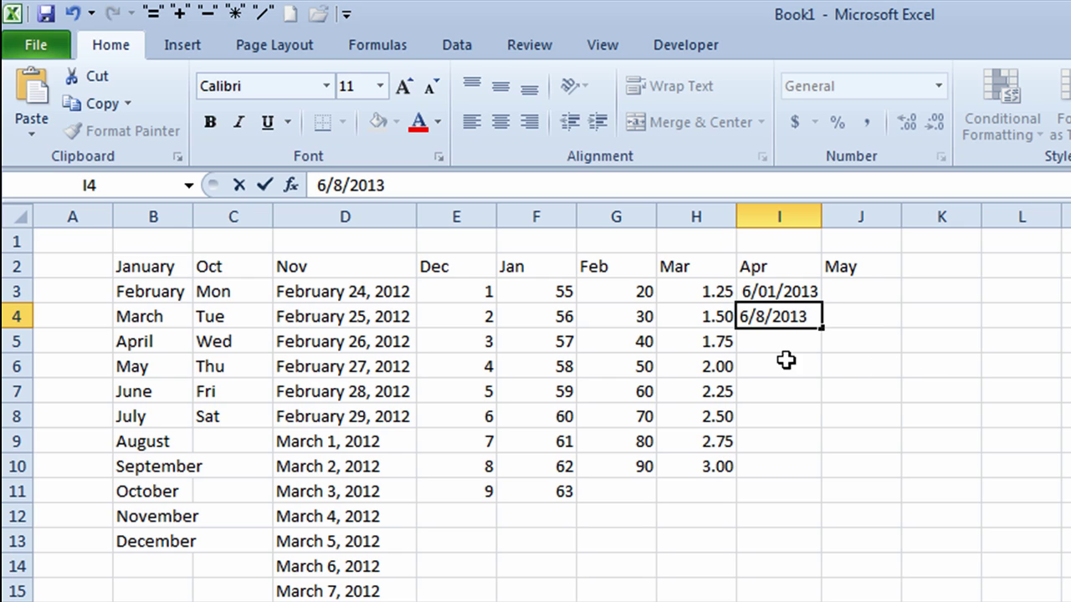
pyautogui.press('Return')
pyautogui.moveTo(781, 290); pyautogui.dragTo(781, 313)
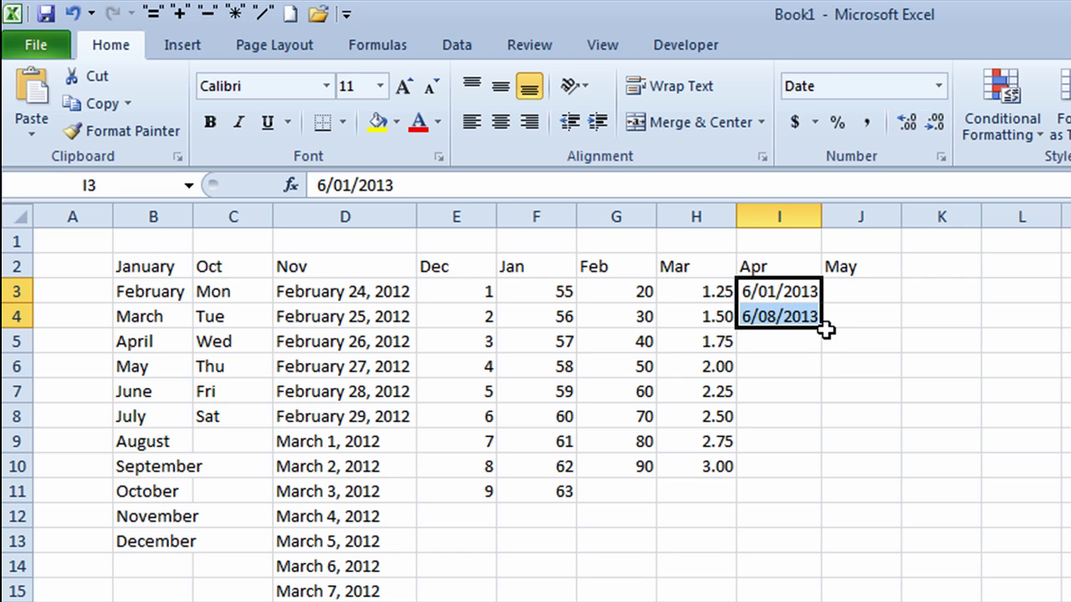
pyautogui.moveTo(822, 331); pyautogui.dragTo(815, 481)
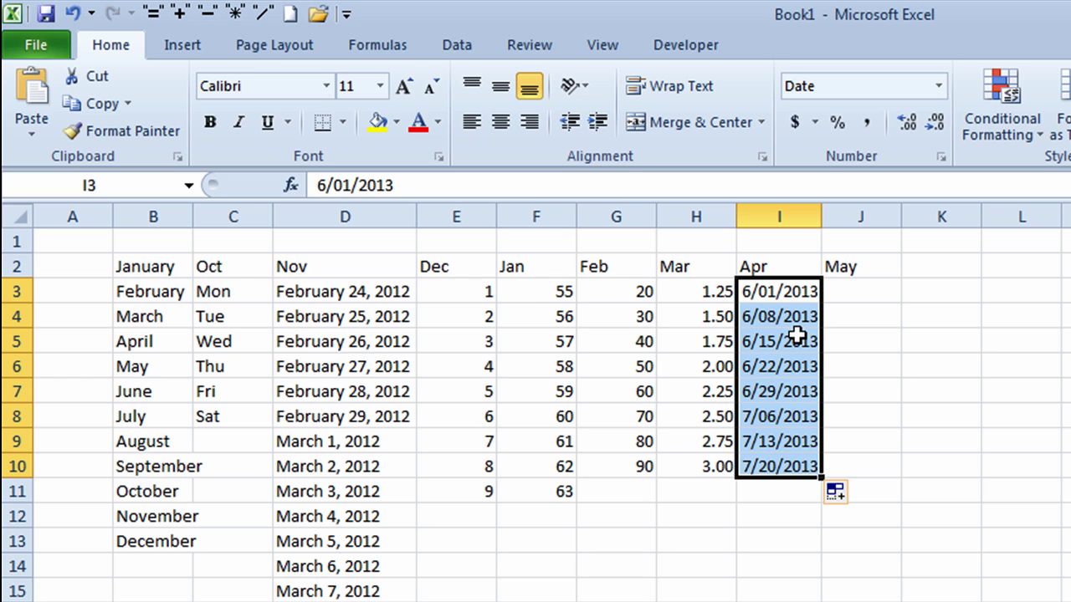
pyautogui.click(938, 86)
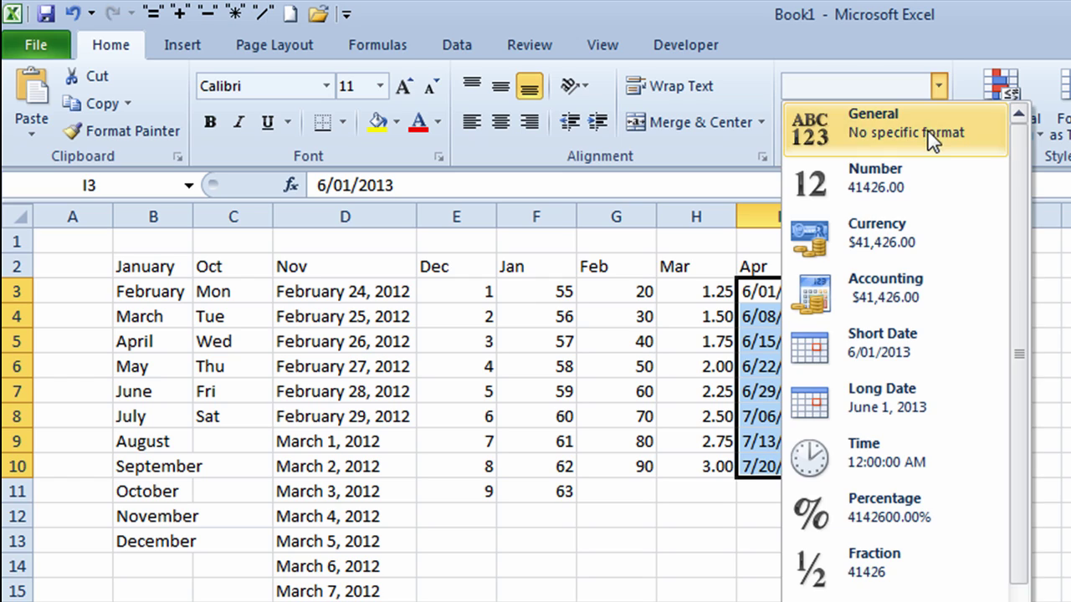